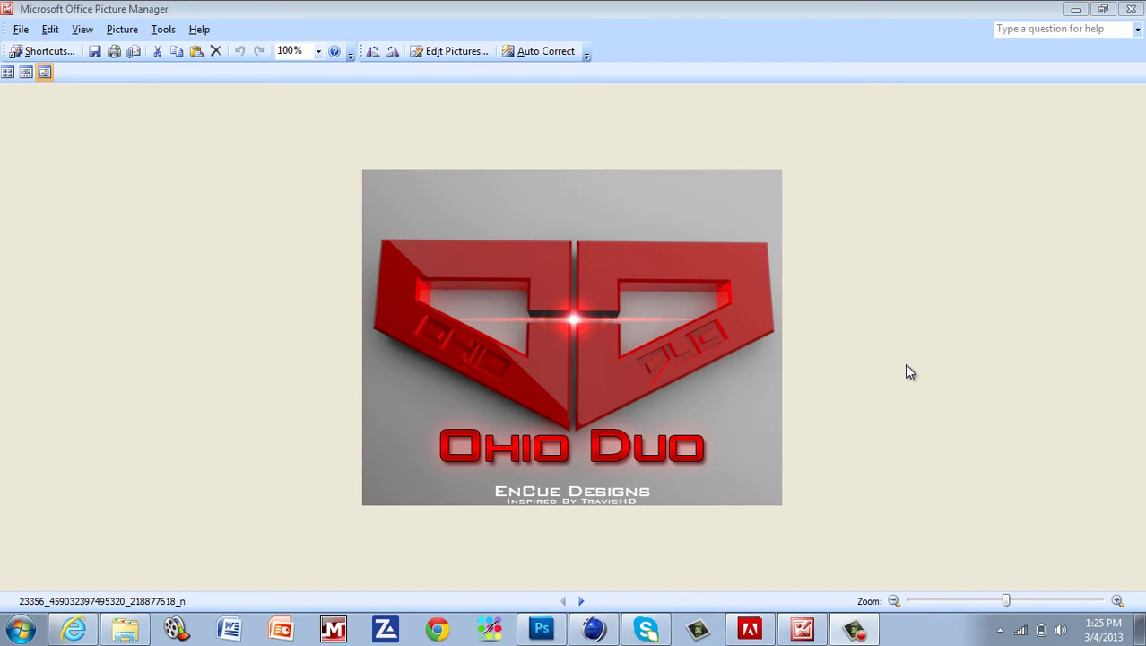
# Page through four more sample logo renders in Picture Manager, then minimize the viewer
pyautogui.click(581, 602)
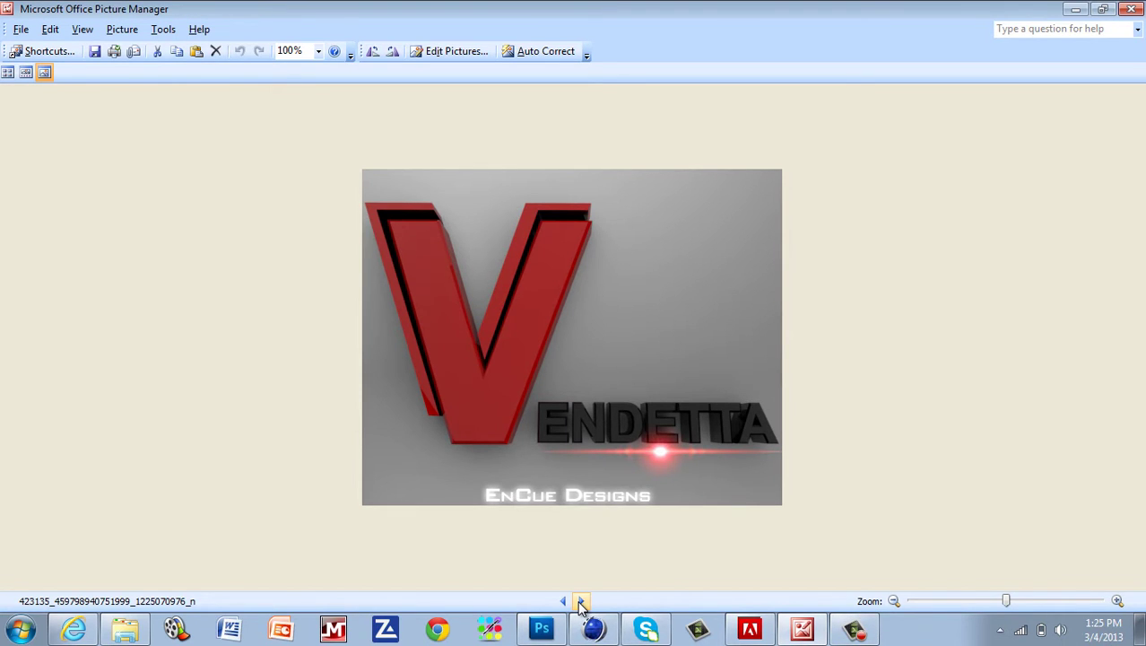
pyautogui.click(581, 602)
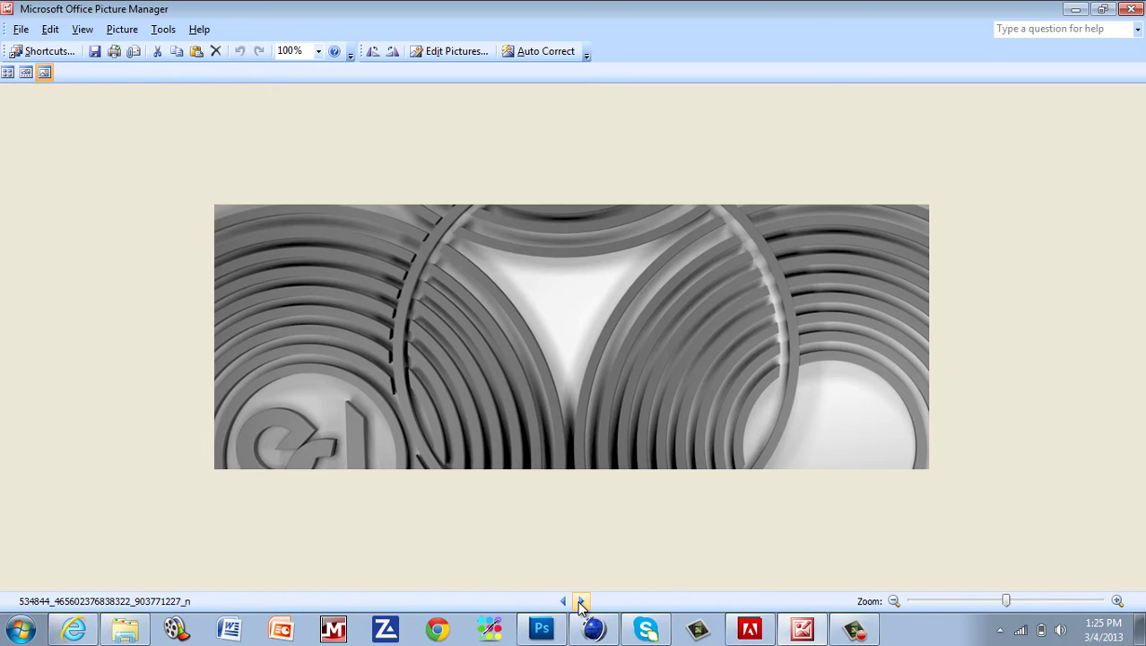
pyautogui.click(581, 601)
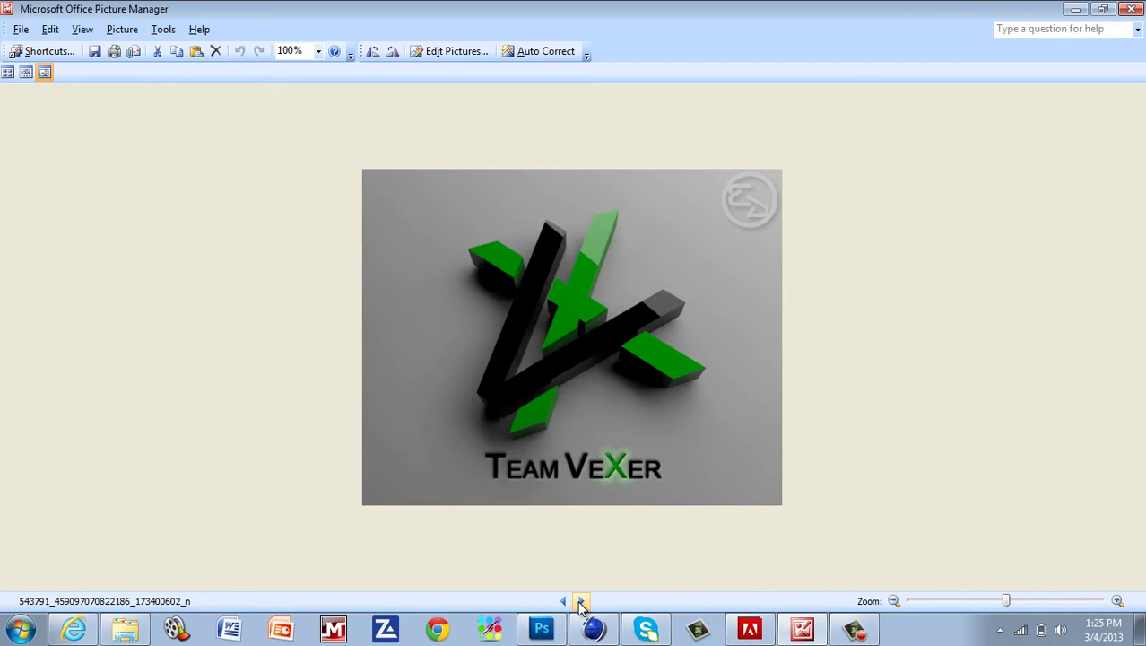
pyautogui.click(581, 601)
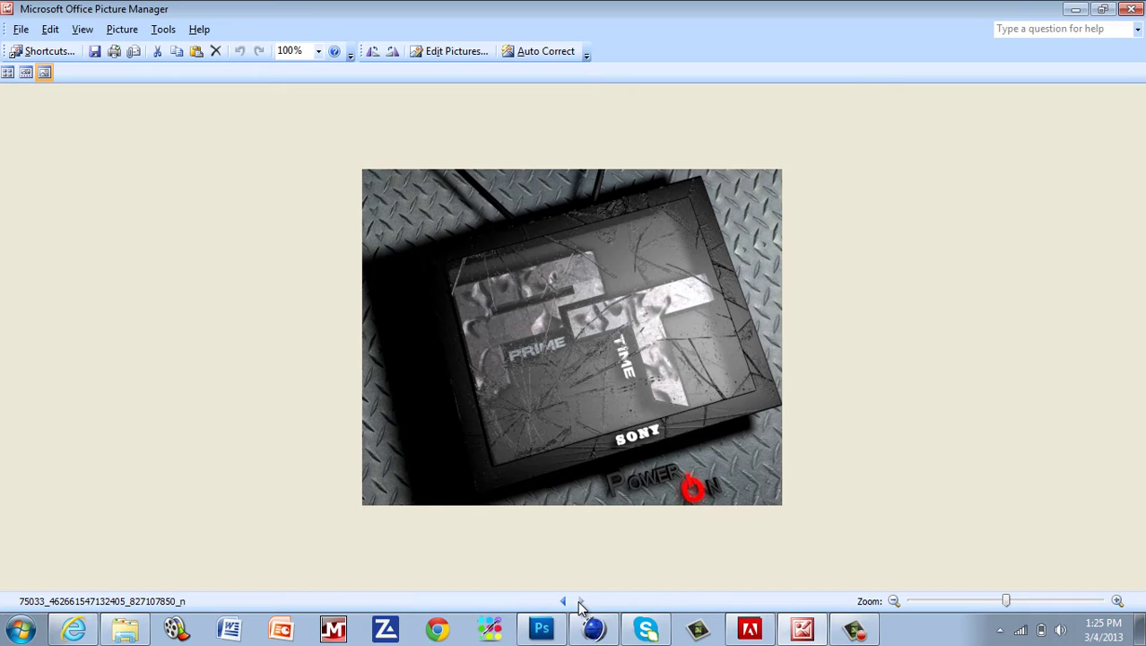
pyautogui.click(1102, 9)
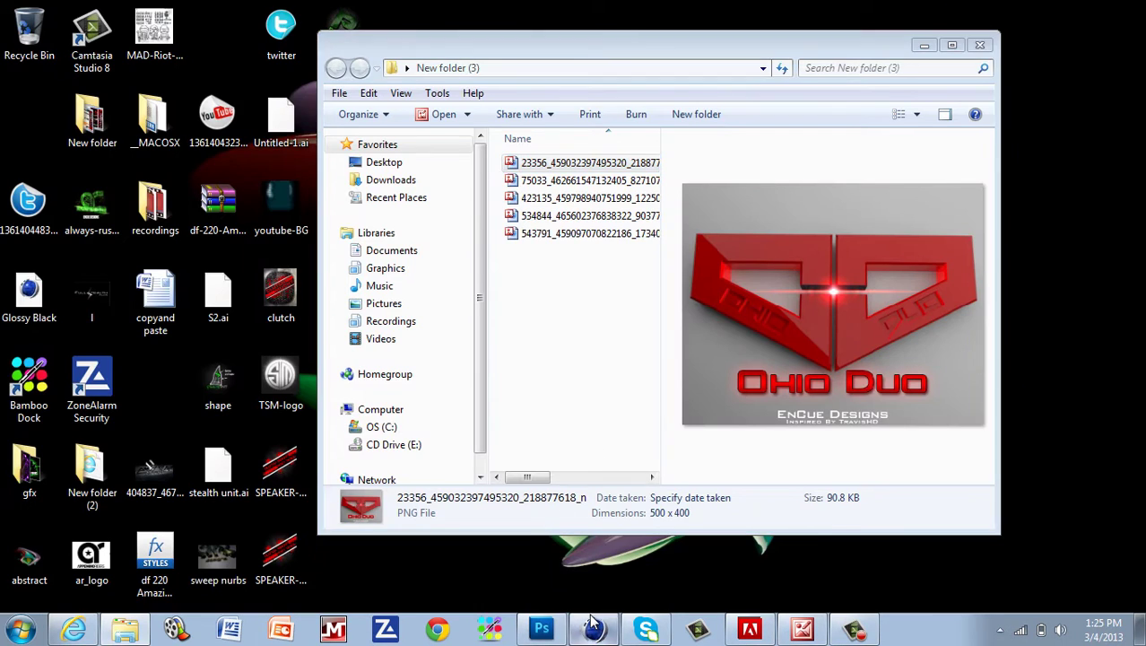
# Add a Boole object to the empty Cinema 4D scene, then return to the Prime Time Sony logo
pyautogui.click(593, 628)
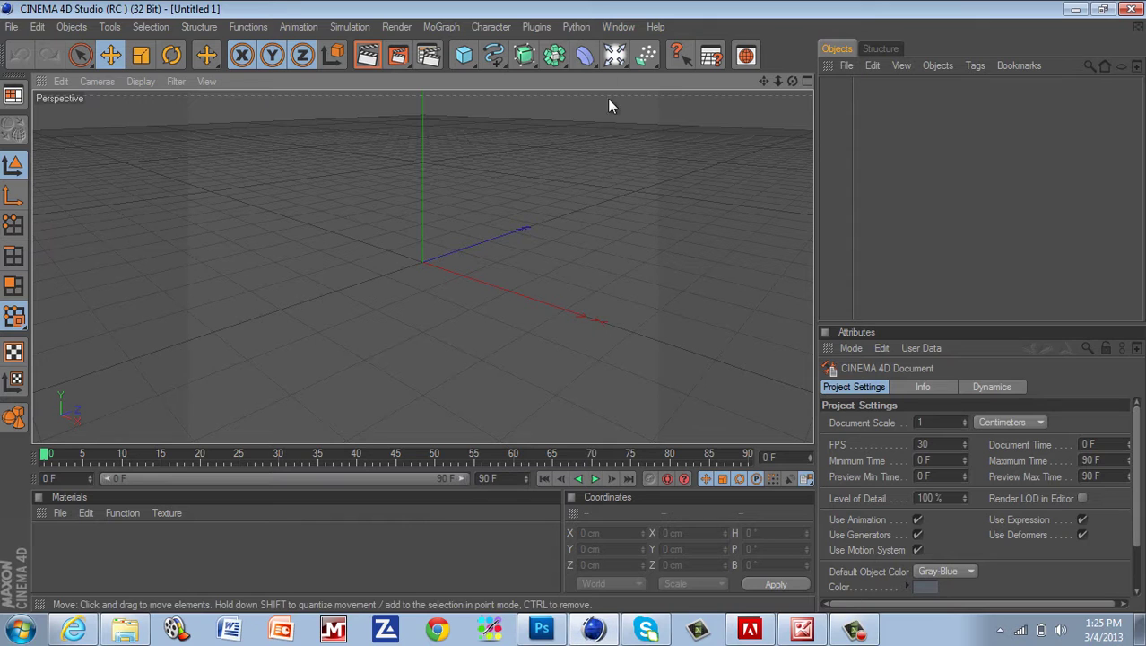
pyautogui.click(553, 57)
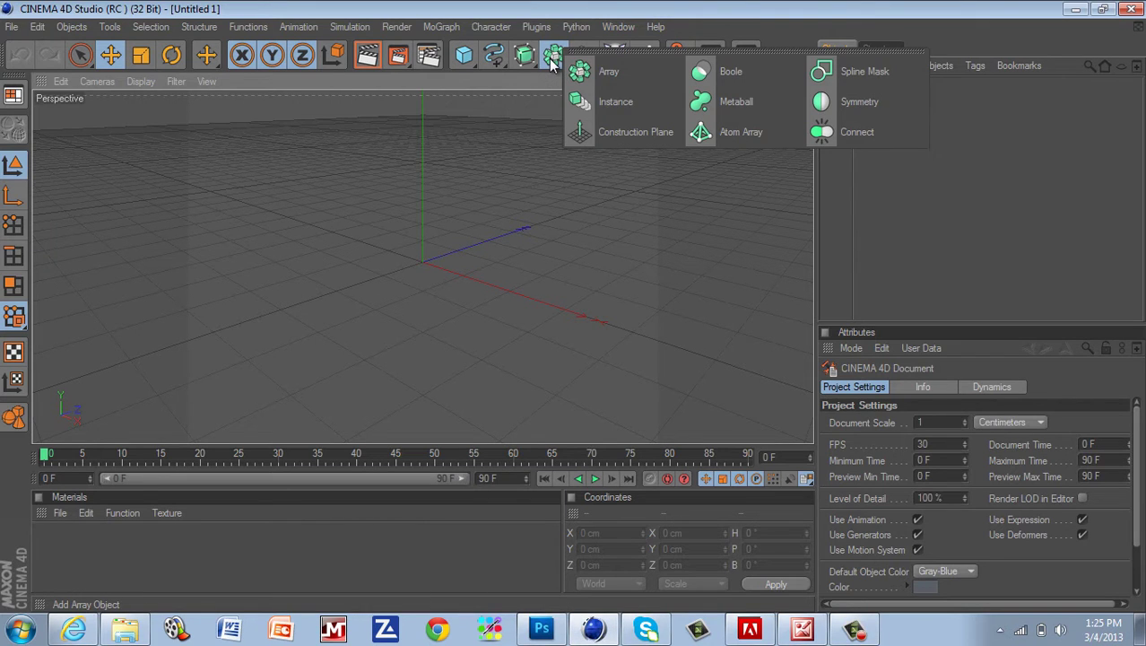
pyautogui.click(731, 77)
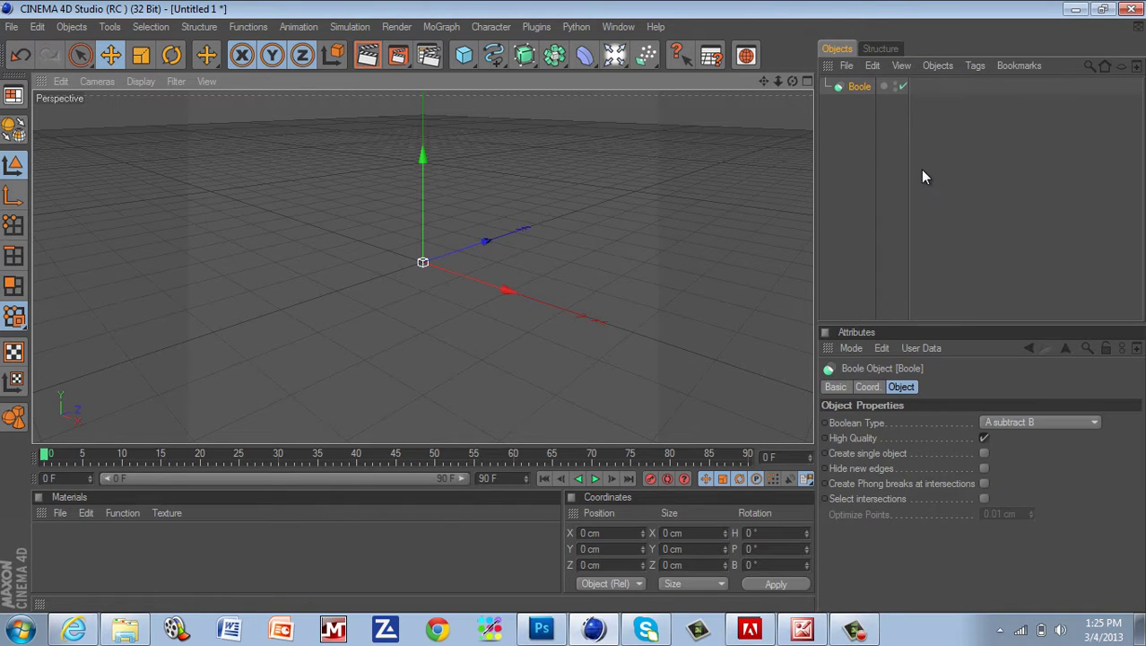
pyautogui.click(818, 634)
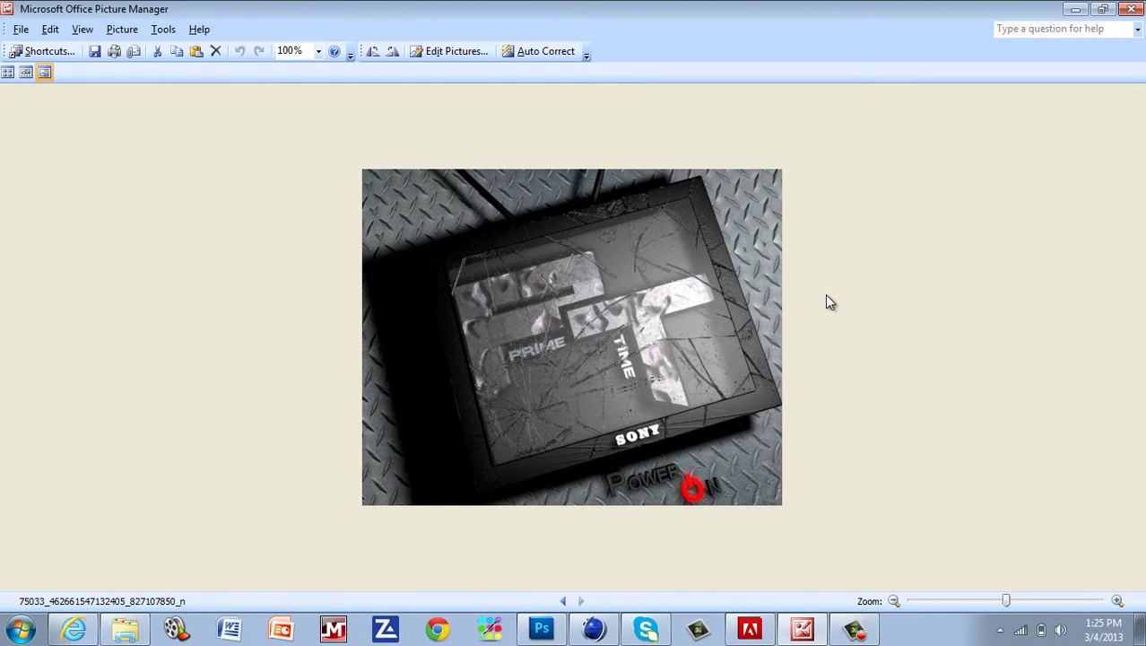
# Step forward through three sample renders in Picture Manager, then bring Cinema 4D back
pyautogui.scroll(-1, 825, 293)
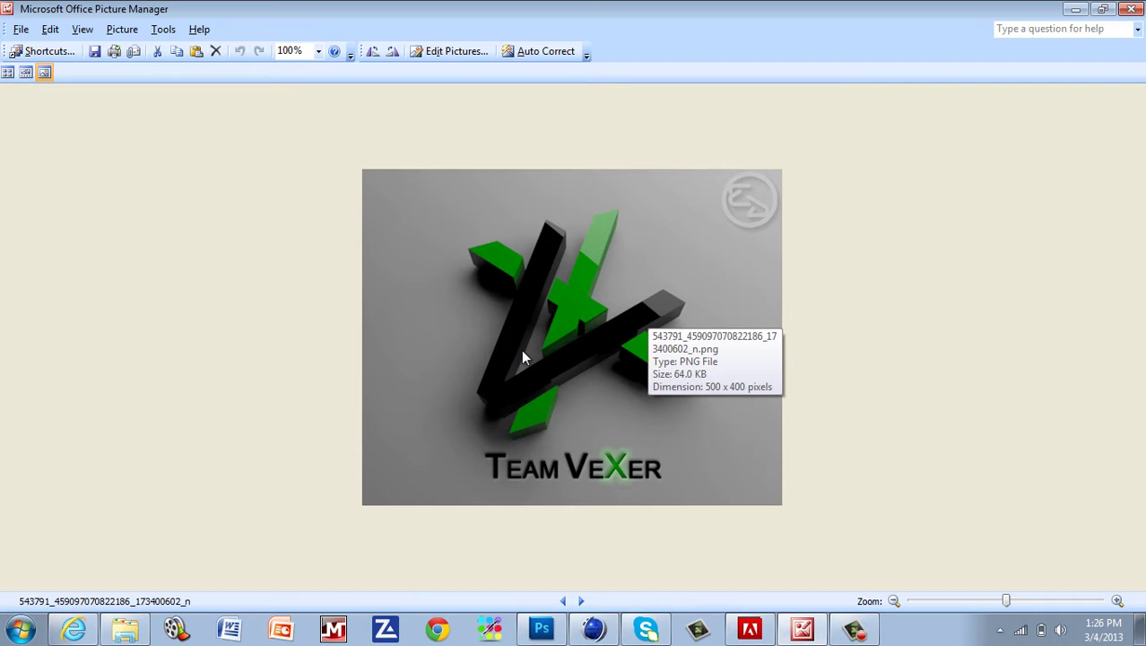
pyautogui.scroll(-1, 798, 245)
pyautogui.scroll(1, 798, 245)
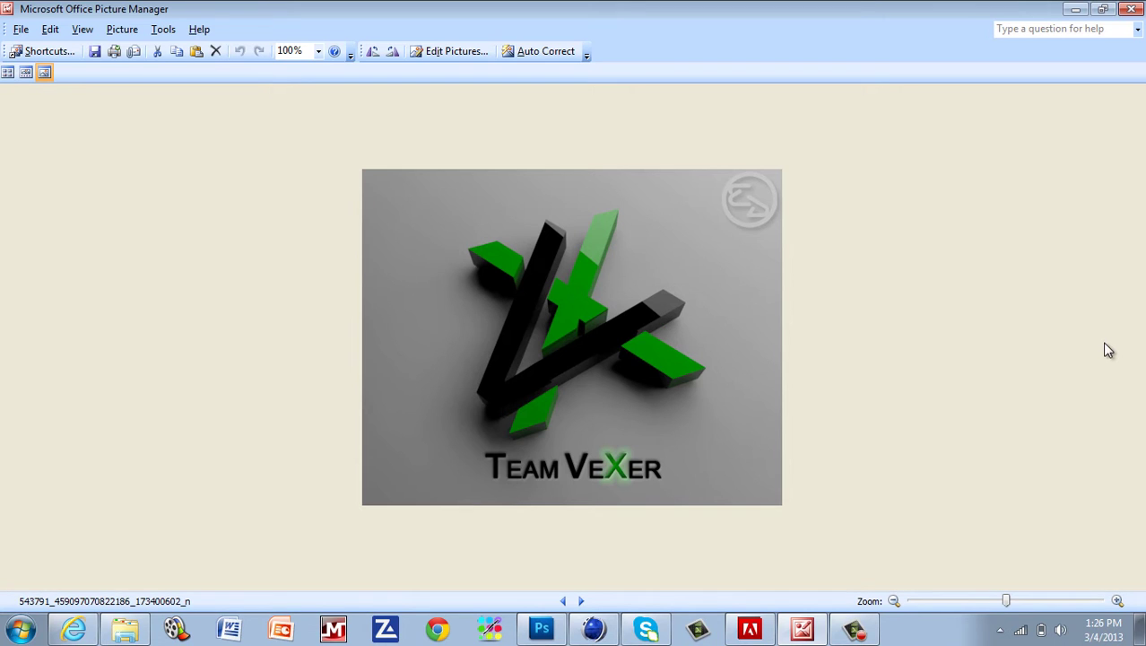
pyautogui.press('Right')
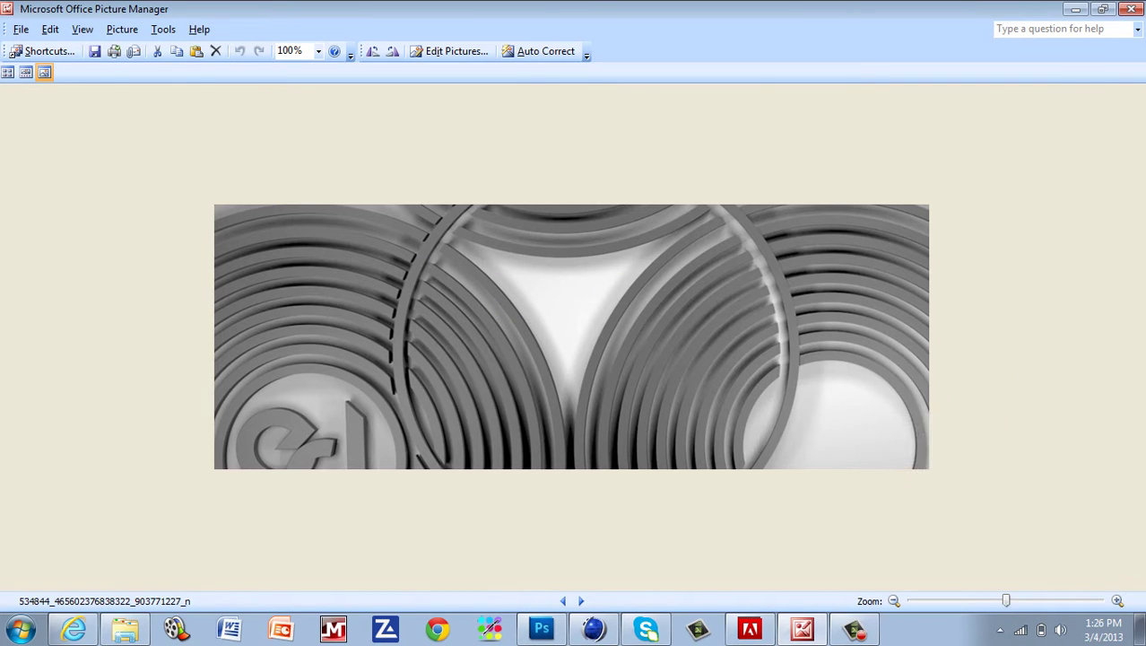
pyautogui.press('Right')
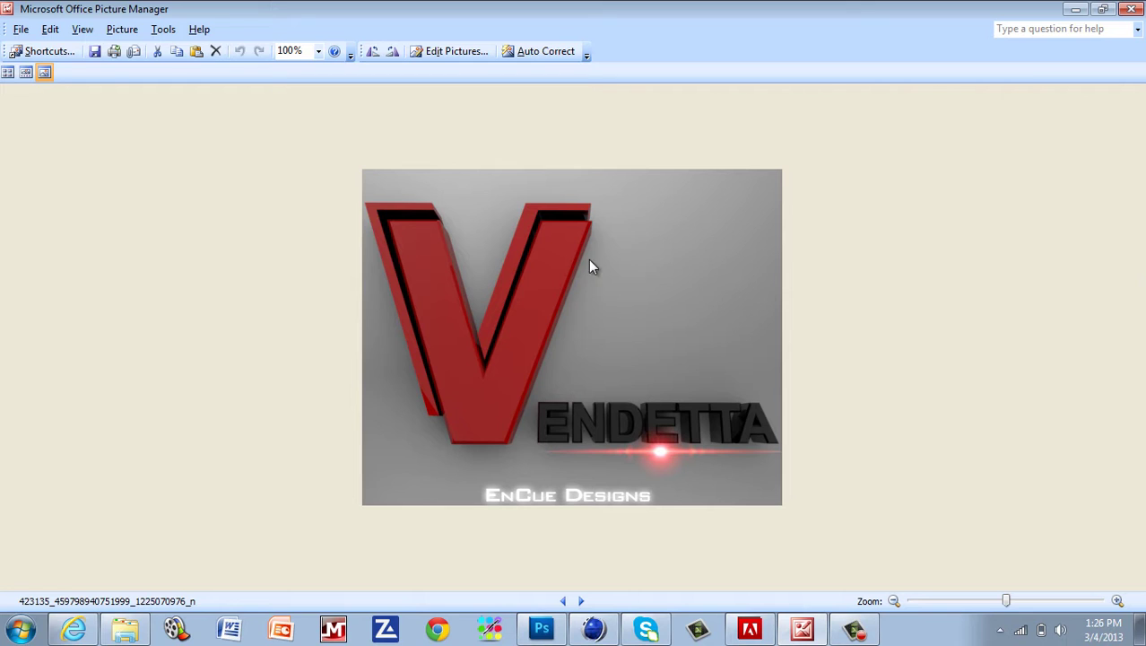
pyautogui.press('Right')
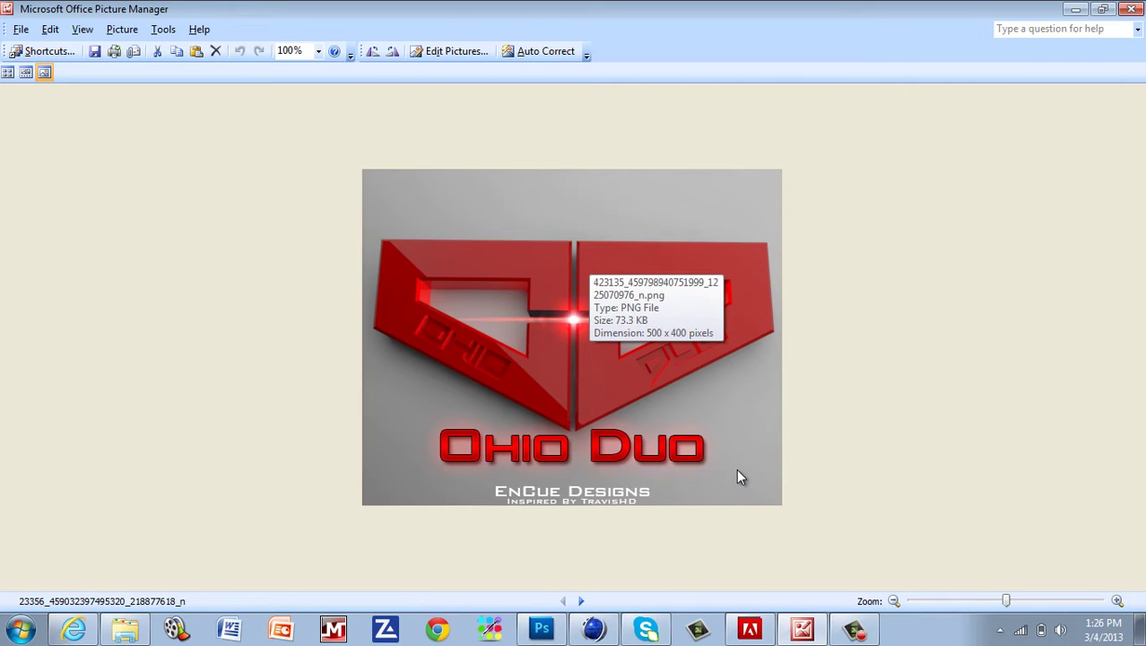
pyautogui.click(599, 631)
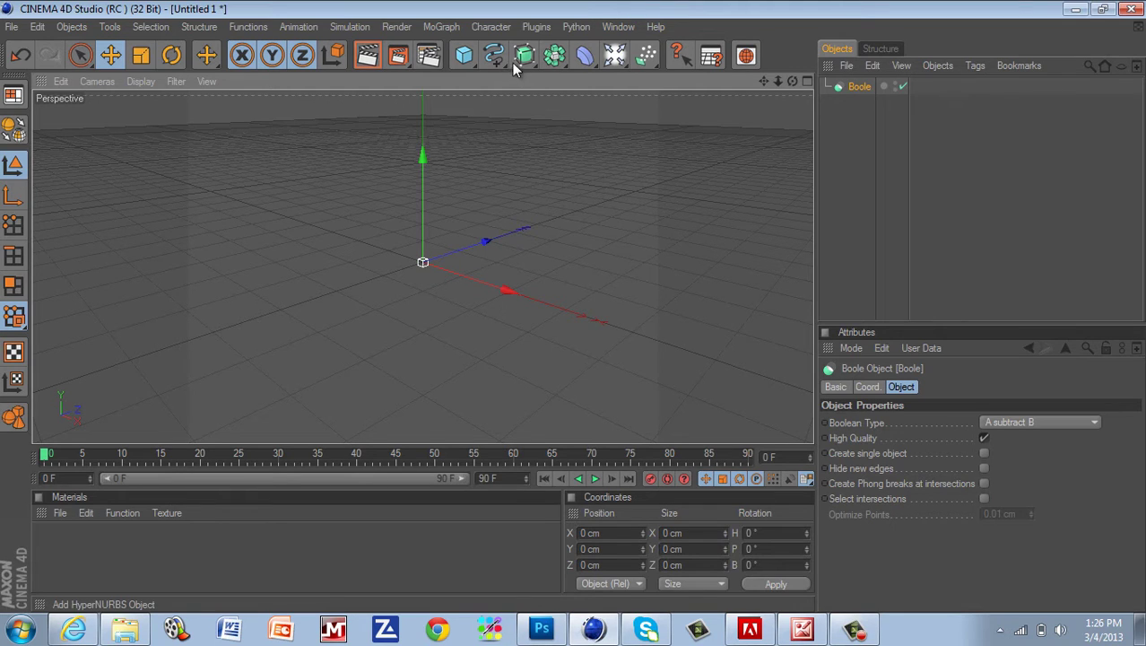
# Add a cube and enlarge it, wider along X and taller
pyautogui.click(464, 55)
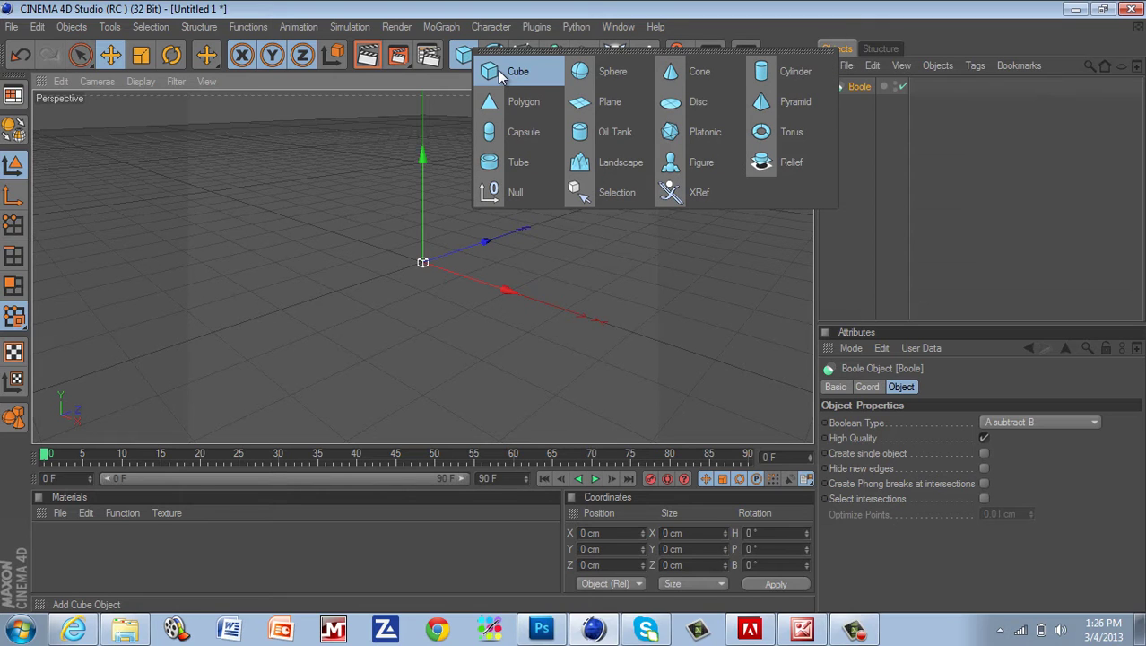
pyautogui.click(499, 74)
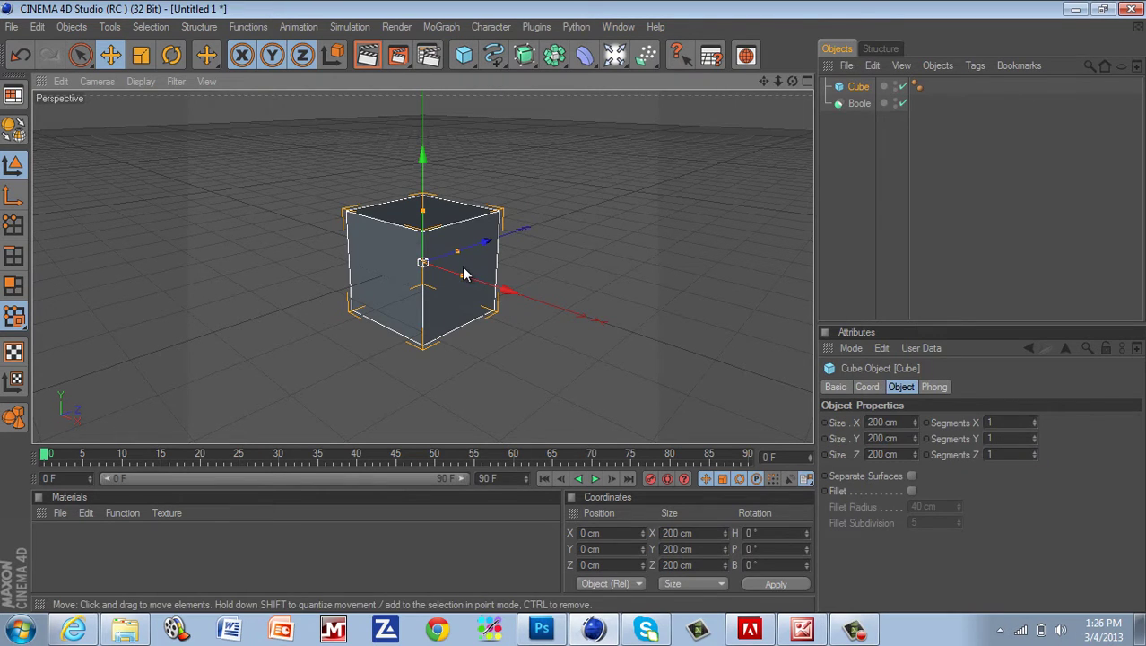
pyautogui.moveTo(463, 274)
pyautogui.mouseDown()
pyautogui.moveTo(478, 280)
pyautogui.moveTo(448, 257)
pyautogui.mouseUp()
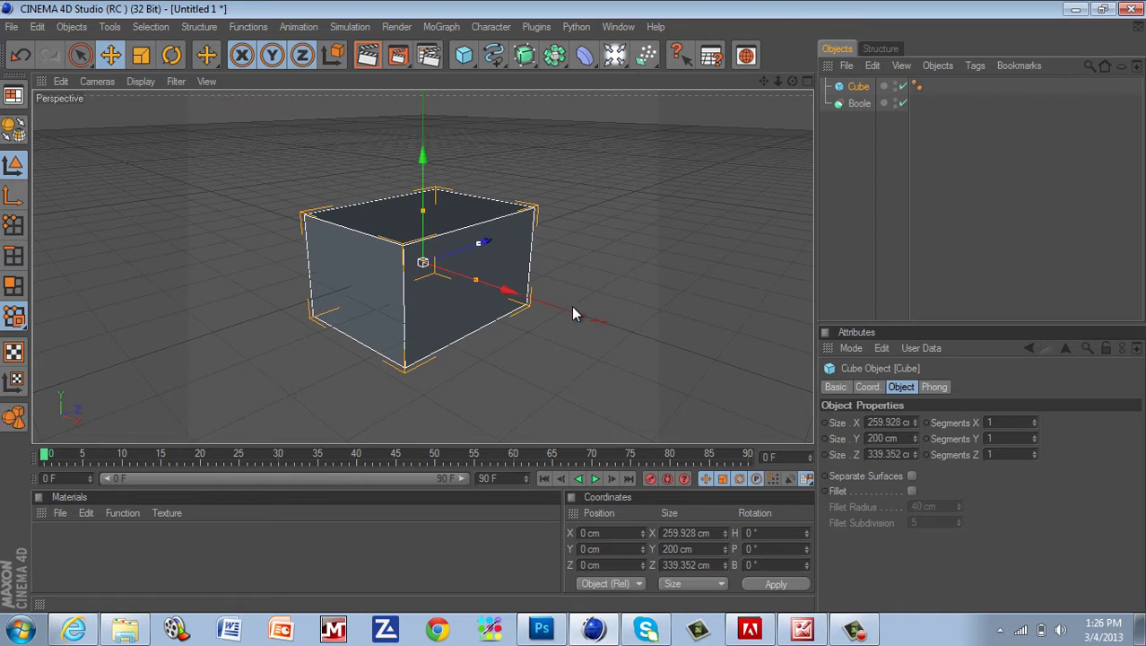
pyautogui.moveTo(422, 211); pyautogui.dragTo(423, 186)
pyautogui.click(974, 190)
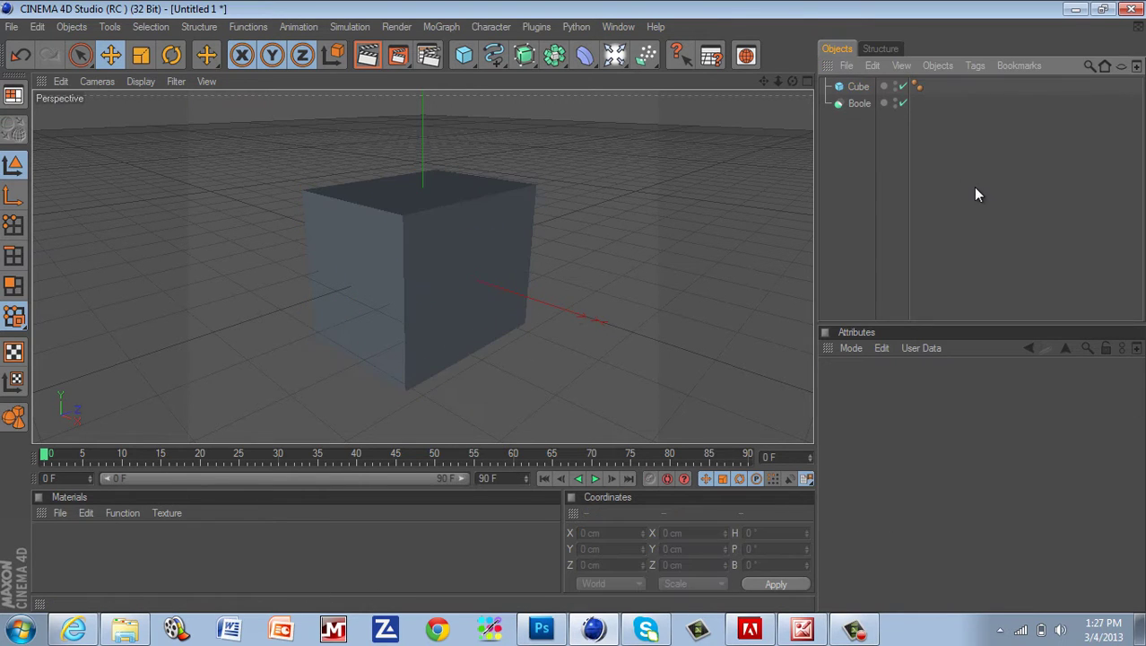
# Add a sphere and move it along X to 138.274 cm, partly sunk into the cube's side
pyautogui.click(465, 56)
pyautogui.click(593, 73)
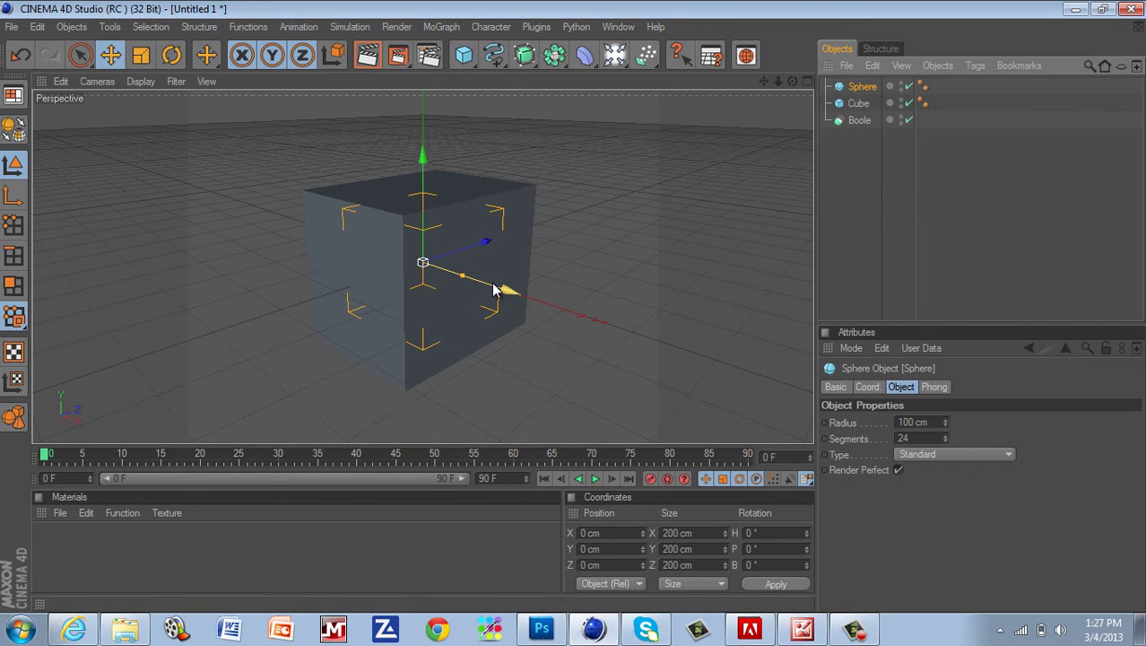
pyautogui.moveTo(504, 291); pyautogui.dragTo(744, 368)
pyautogui.moveTo(571, 311); pyautogui.dragTo(551, 307)
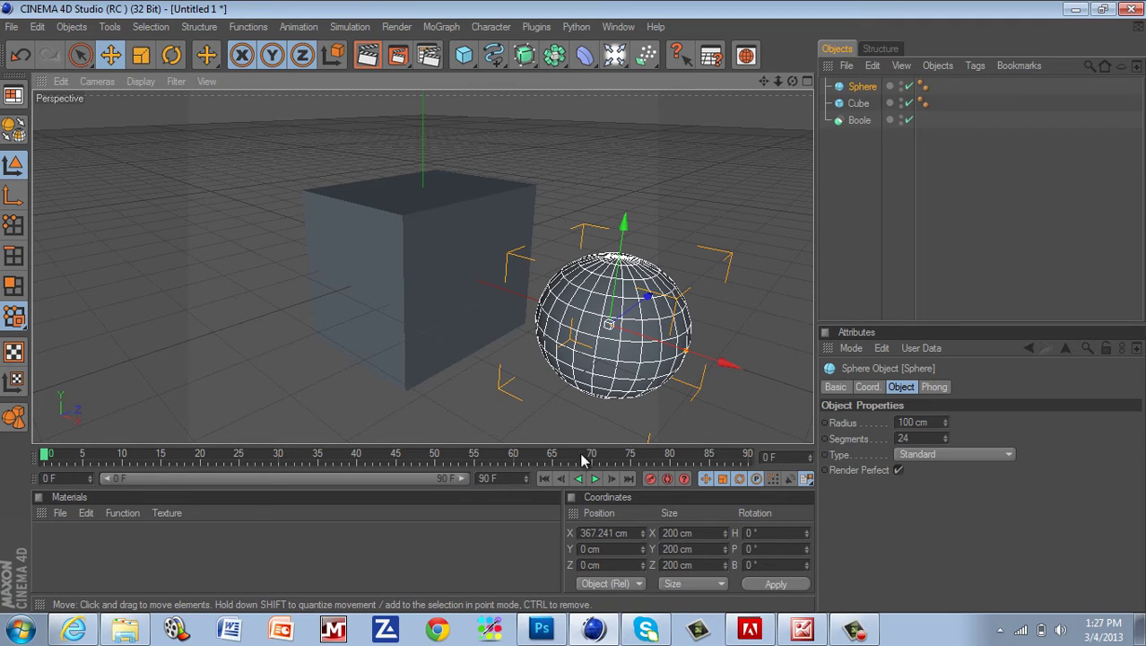
pyautogui.moveTo(574, 314); pyautogui.dragTo(574, 313)
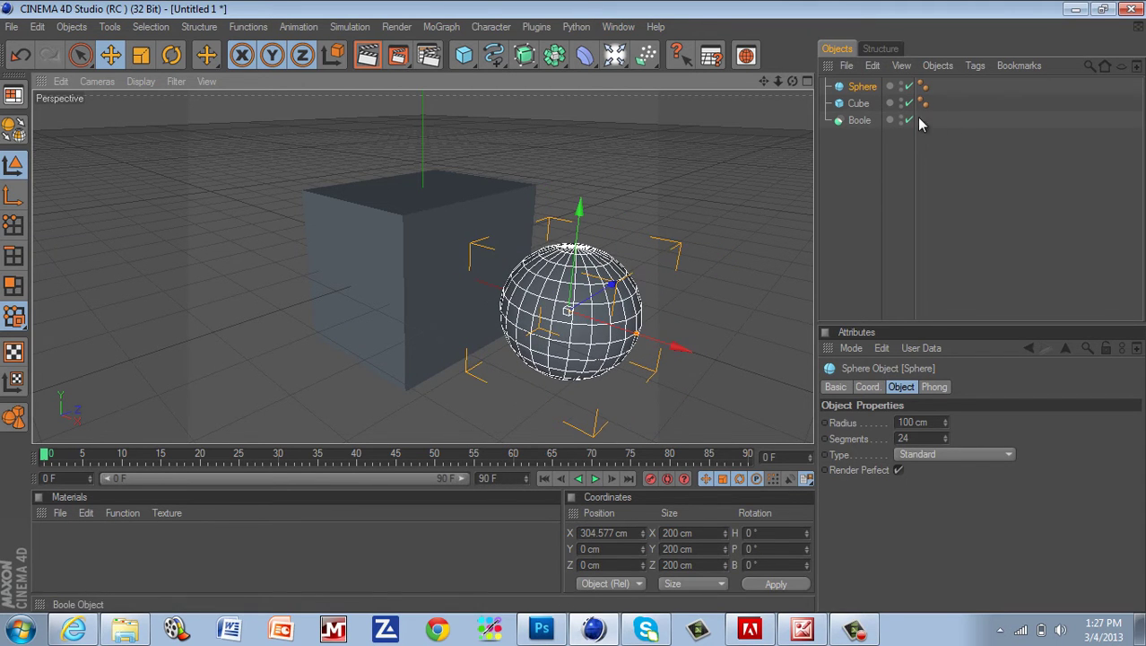
pyautogui.moveTo(792, 81); pyautogui.dragTo(792, 82)
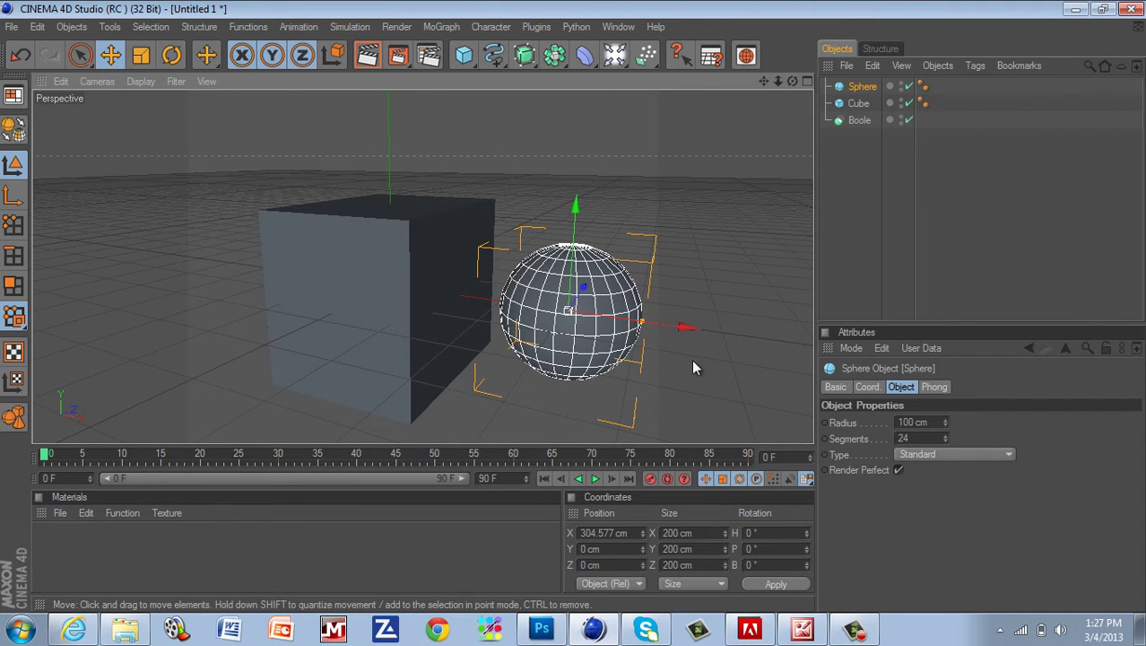
pyautogui.moveTo(685, 339); pyautogui.dragTo(572, 311)
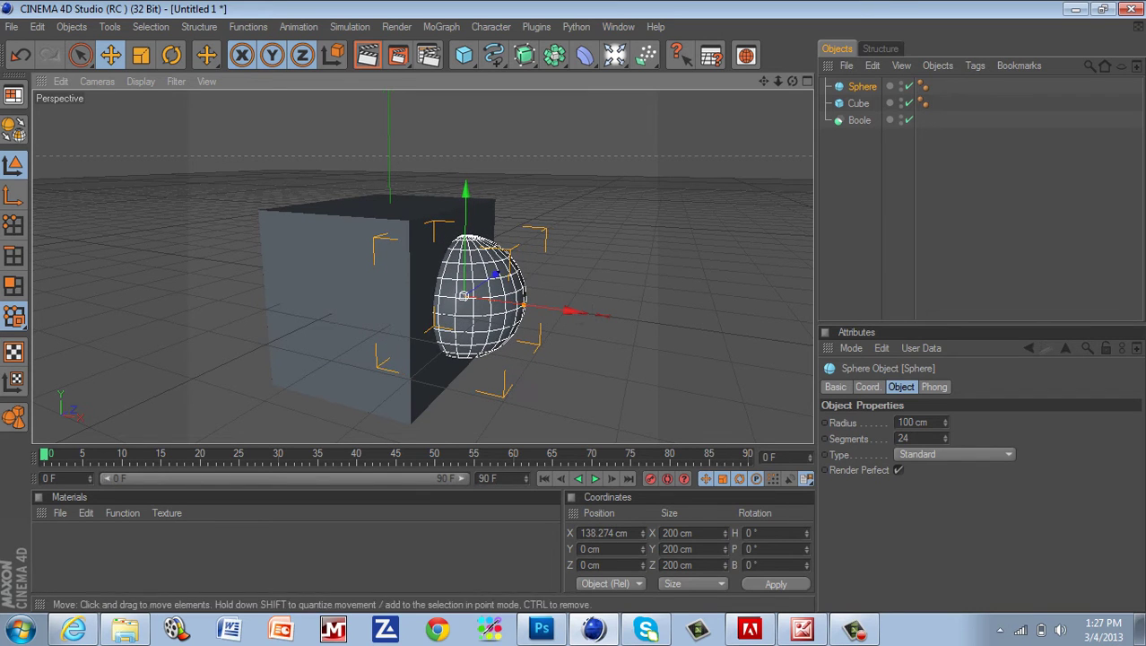
pyautogui.moveTo(791, 82); pyautogui.dragTo(574, 314)
# Nest Sphere and Cube under the Boole, Cube on top, carving a hemispherical hollow
pyautogui.click(972, 200)
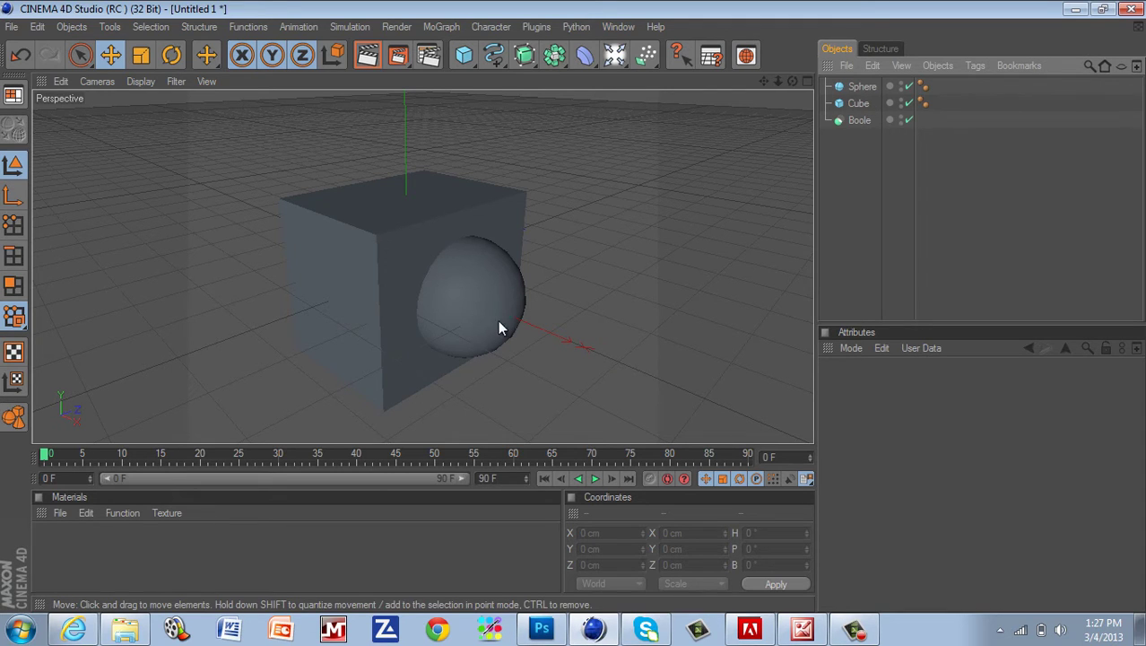
pyautogui.click(863, 88)
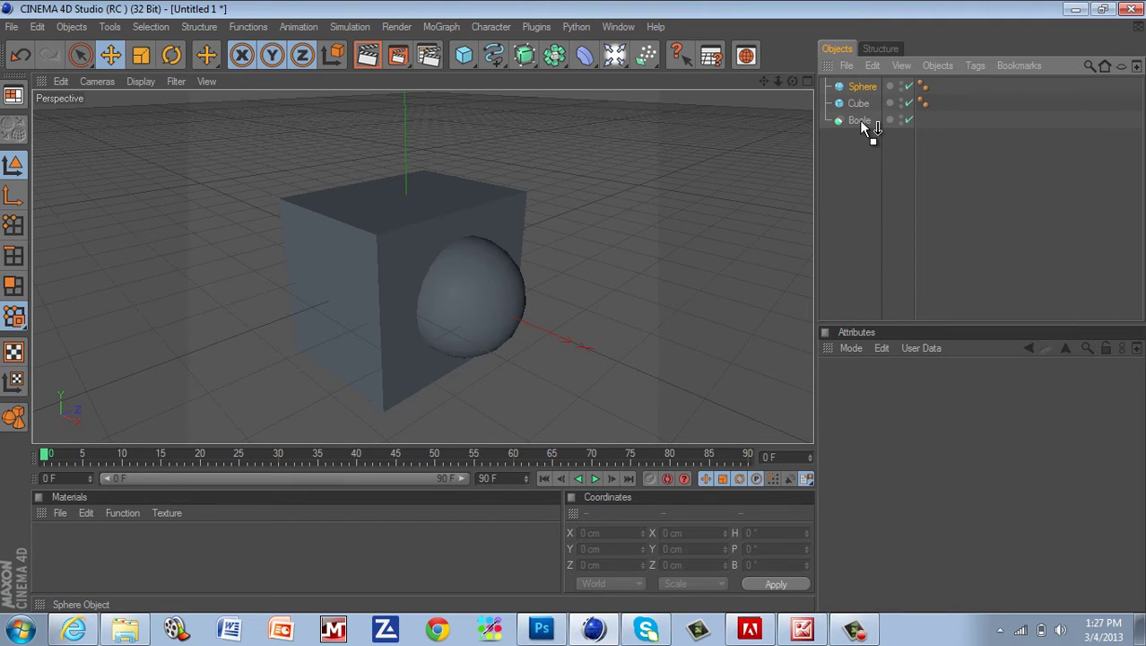
pyautogui.moveTo(860, 127); pyautogui.dragTo(861, 128)
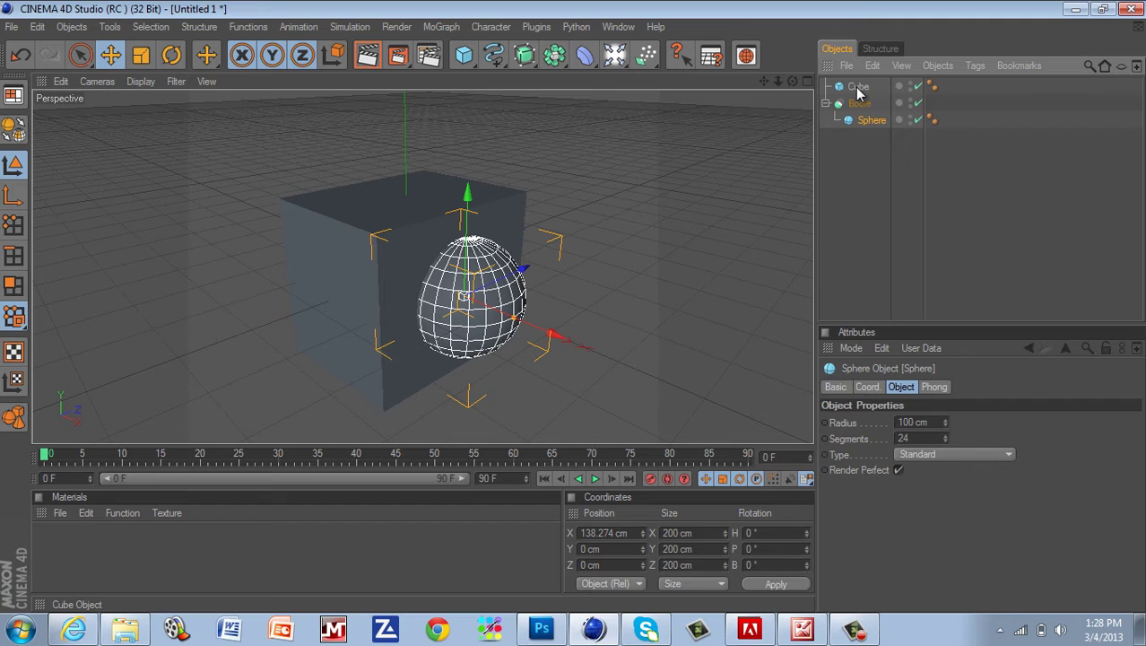
pyautogui.moveTo(858, 91); pyautogui.dragTo(860, 109)
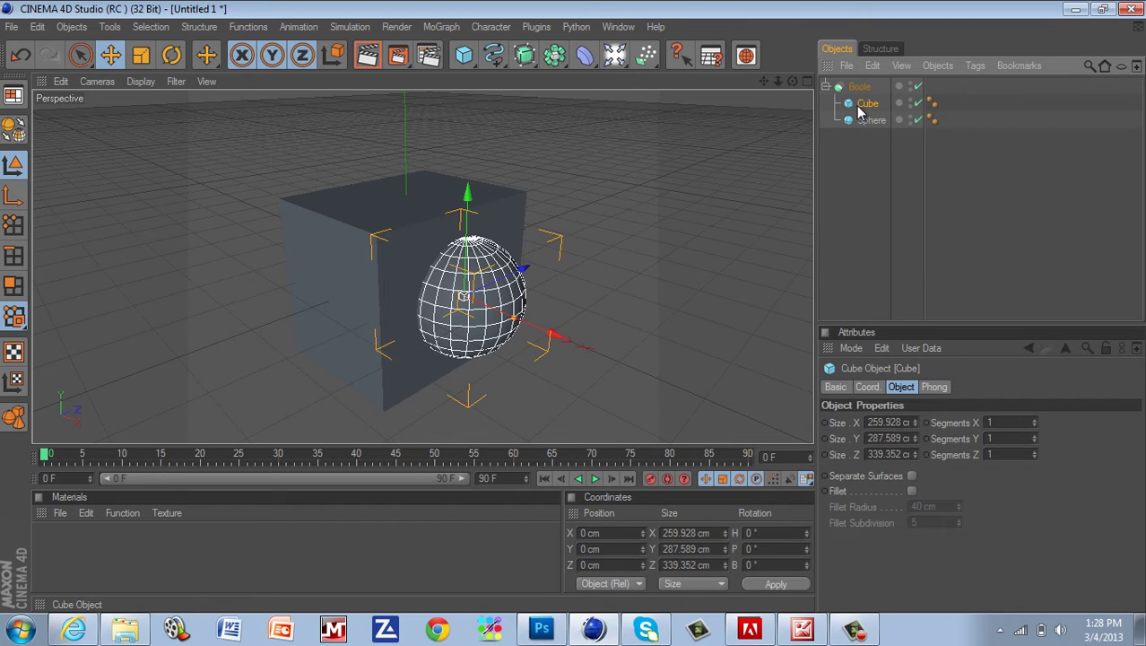
pyautogui.click(962, 248)
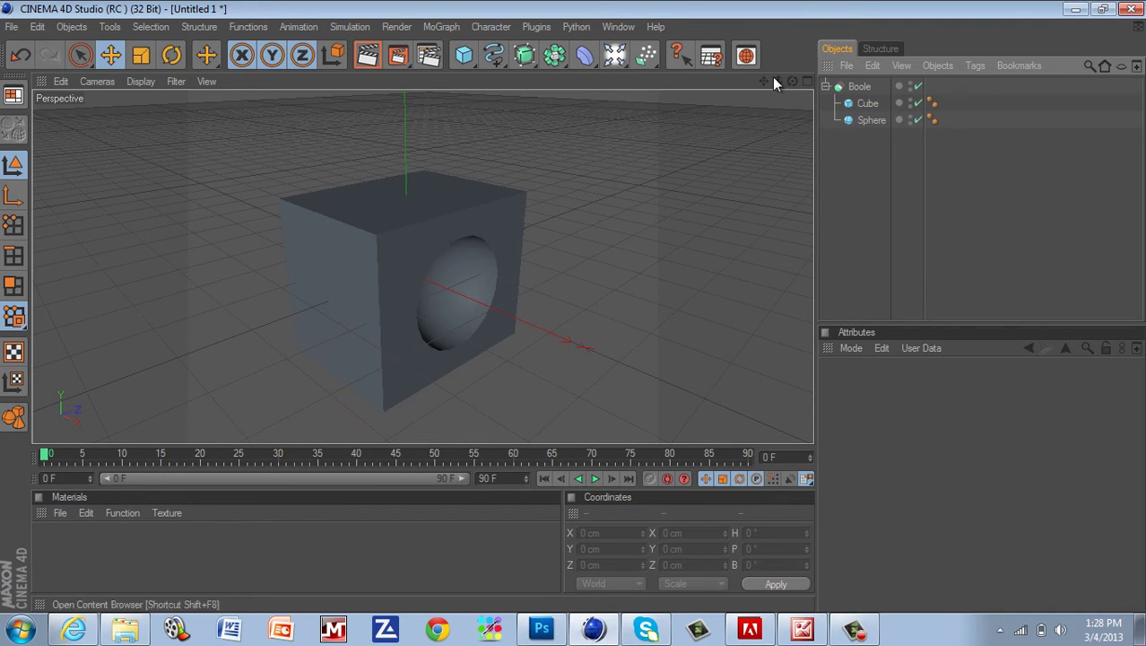
# Undo the Boole grouping with Ctrl+Z and glance at the reference logo image
pyautogui.moveTo(792, 81); pyautogui.dragTo(575, 312)
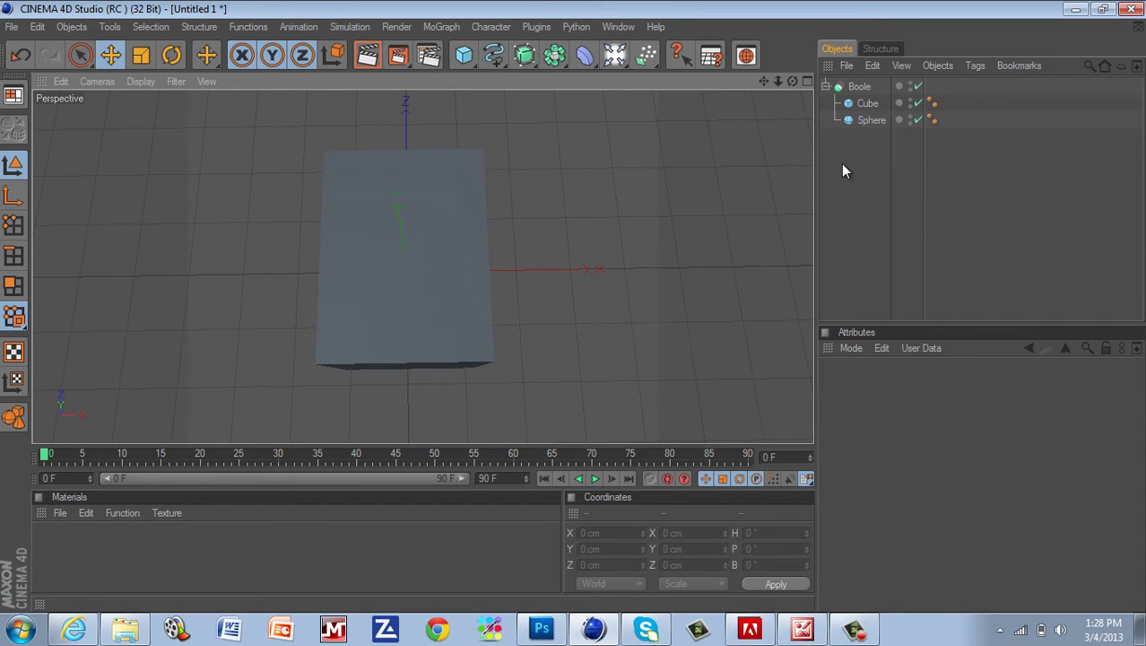
pyautogui.hotkey('ctrl', 'z')
pyautogui.hotkey('ctrl', 'z')
pyautogui.hotkey('ctrl', 'z')
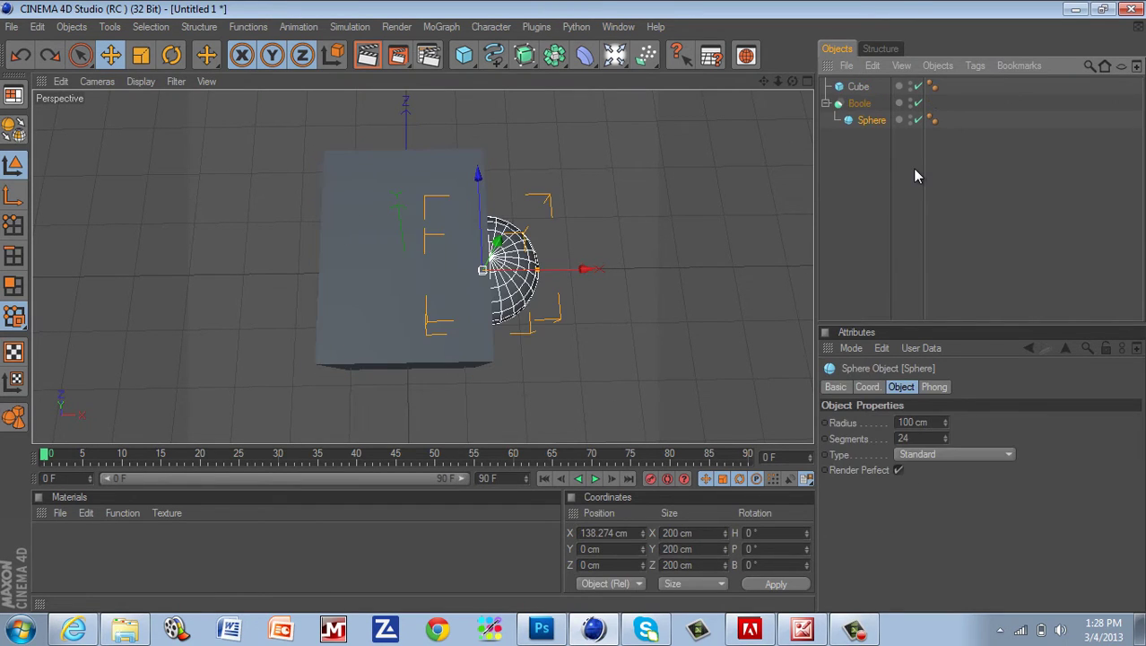
pyautogui.click(801, 628)
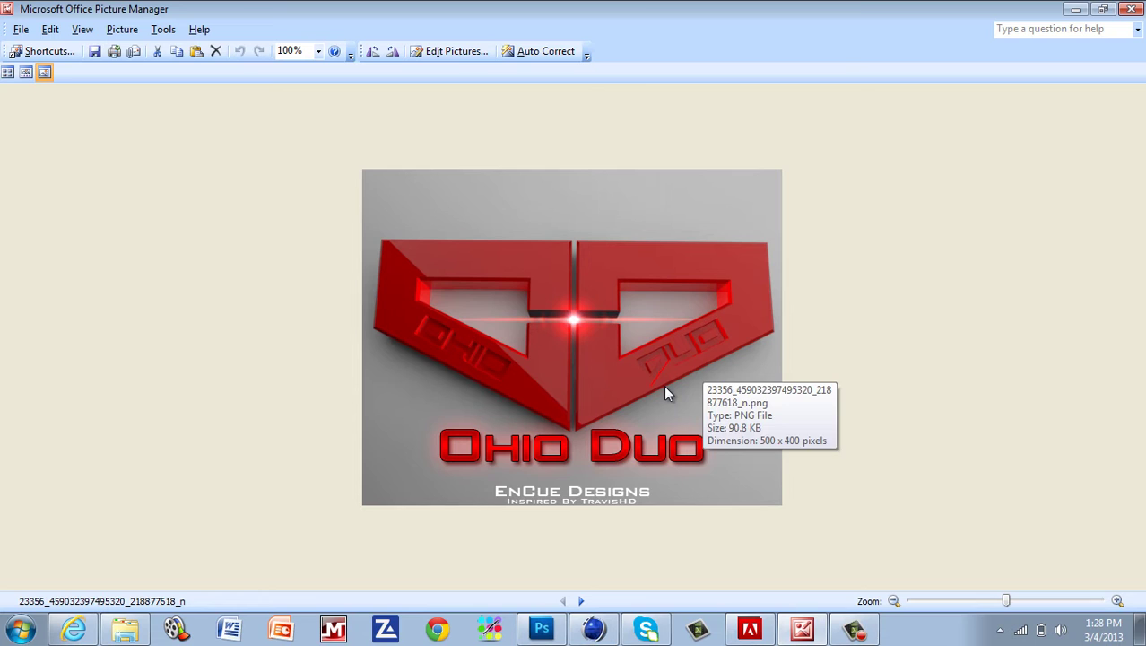
pyautogui.click(804, 630)
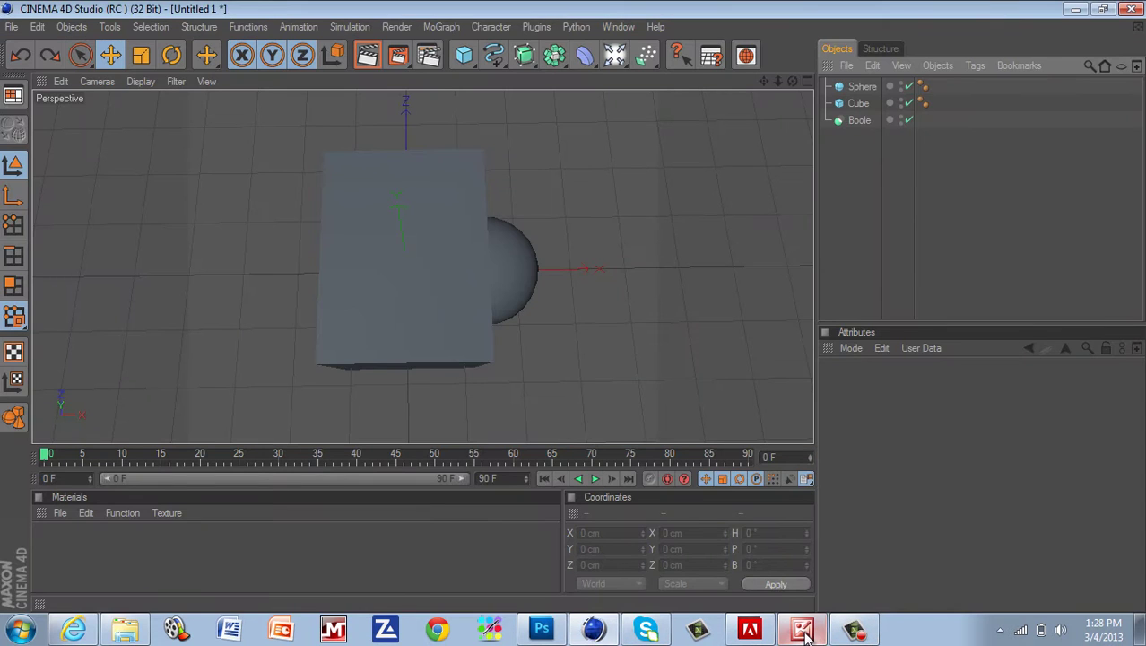
# Add a MoText object, raise it, and tip it over by about -90°
pyautogui.click(449, 27)
pyautogui.click(479, 209)
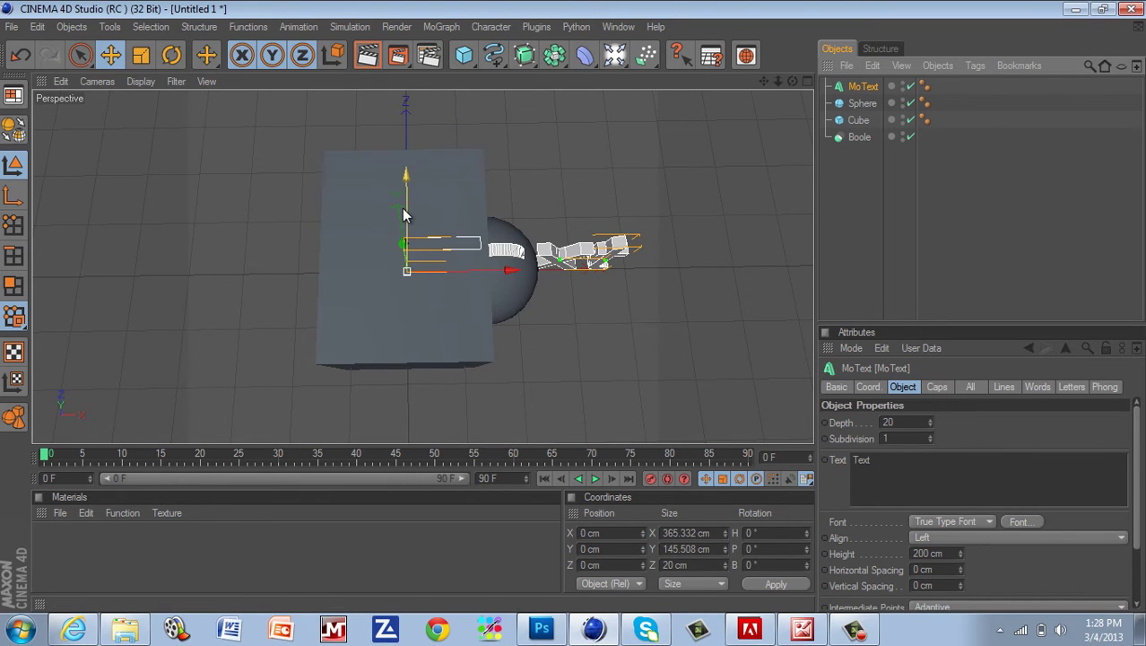
pyautogui.moveTo(395, 243); pyautogui.dragTo(573, 312)
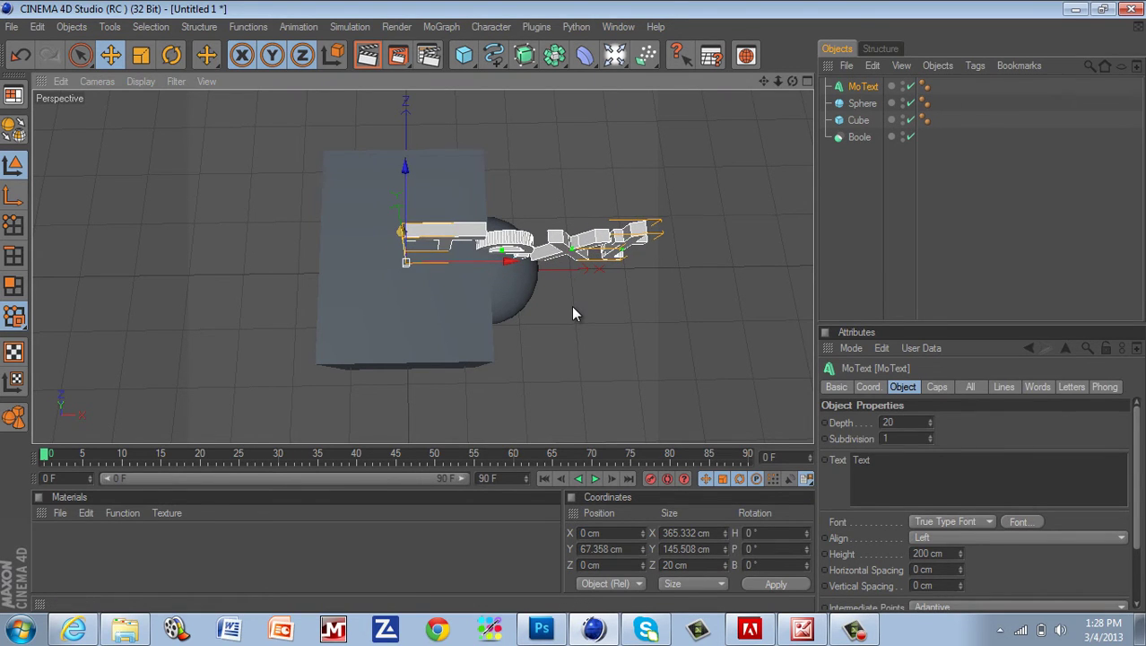
pyautogui.press('r')
pyautogui.moveTo(404, 224); pyautogui.dragTo(382, 235)
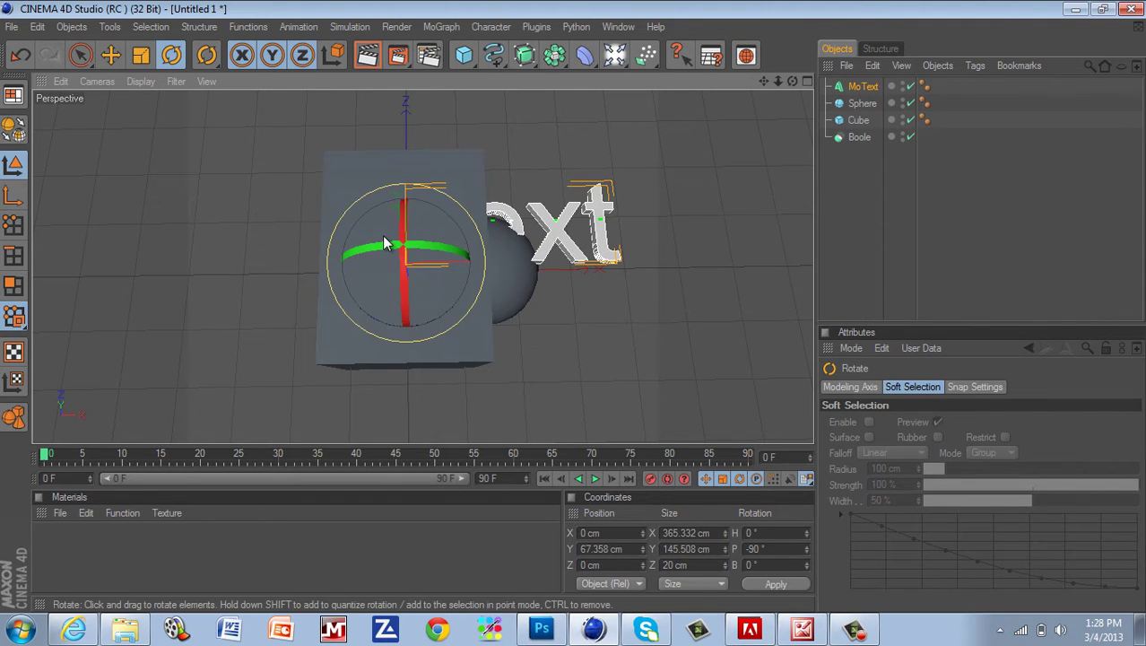
# Raise the text to about 153 cm, turn it on its bank axis, and lay it on the cube's face
pyautogui.press('e')
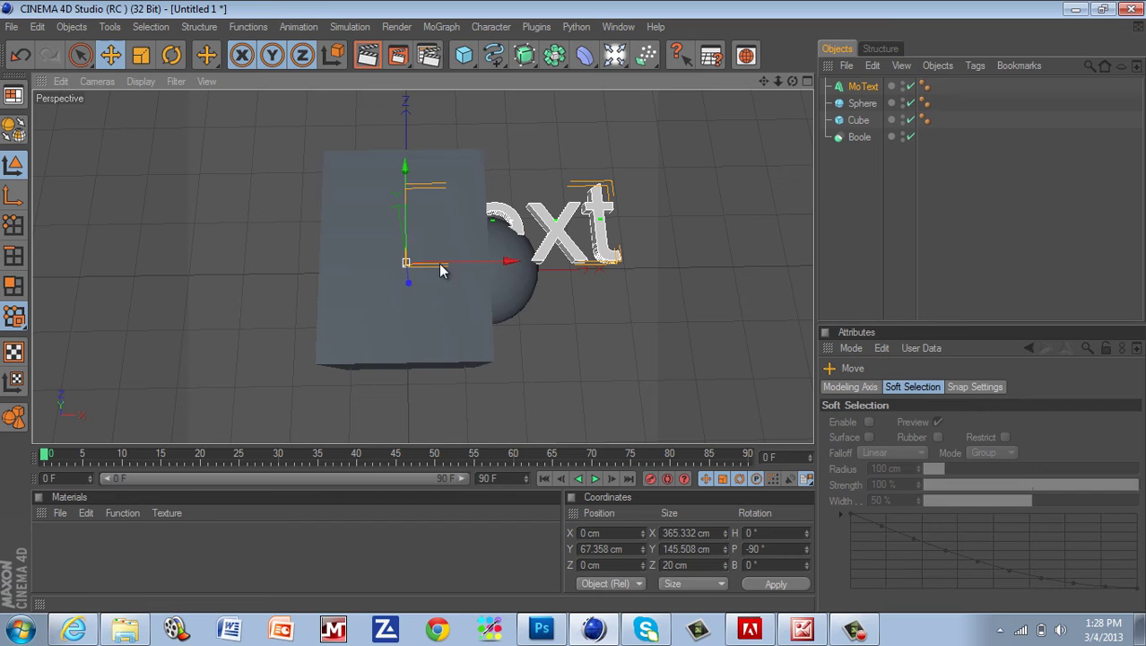
pyautogui.moveTo(408, 289); pyautogui.dragTo(571, 308)
pyautogui.press('r')
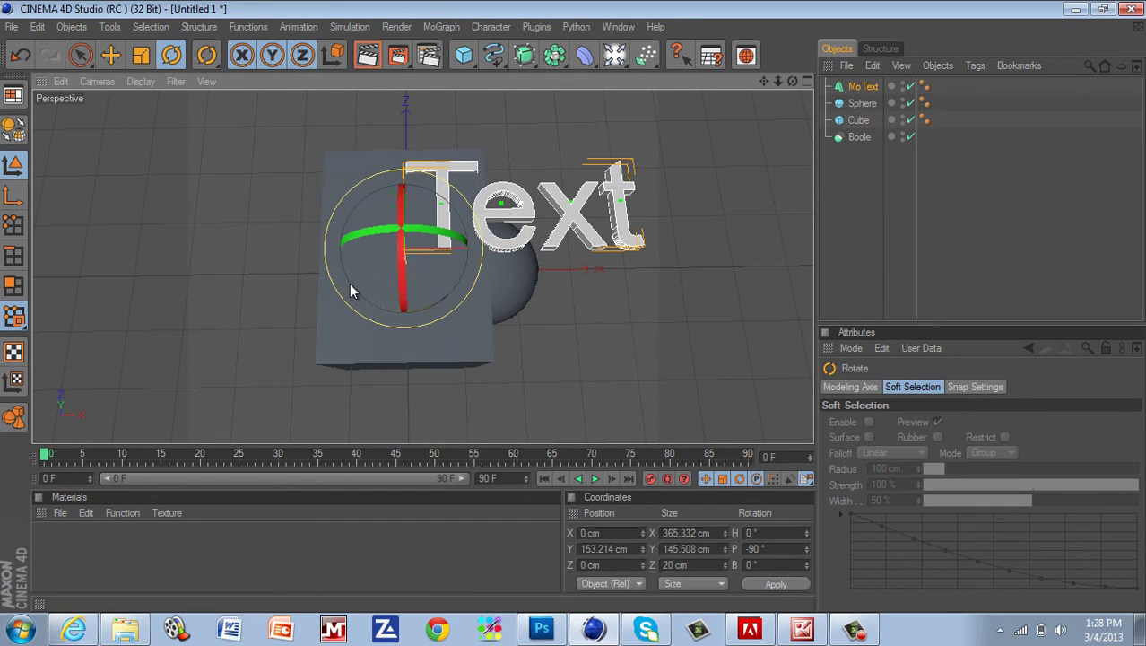
pyautogui.moveTo(351, 285); pyautogui.dragTo(485, 356)
pyautogui.press('e')
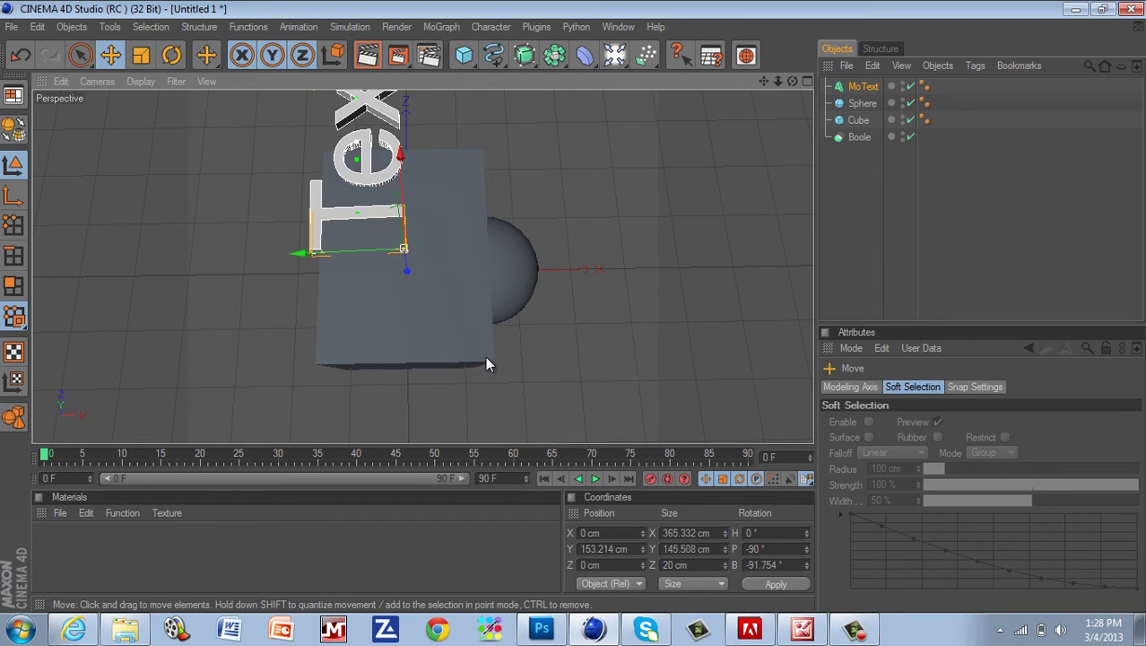
pyautogui.moveTo(397, 227); pyautogui.dragTo(573, 307)
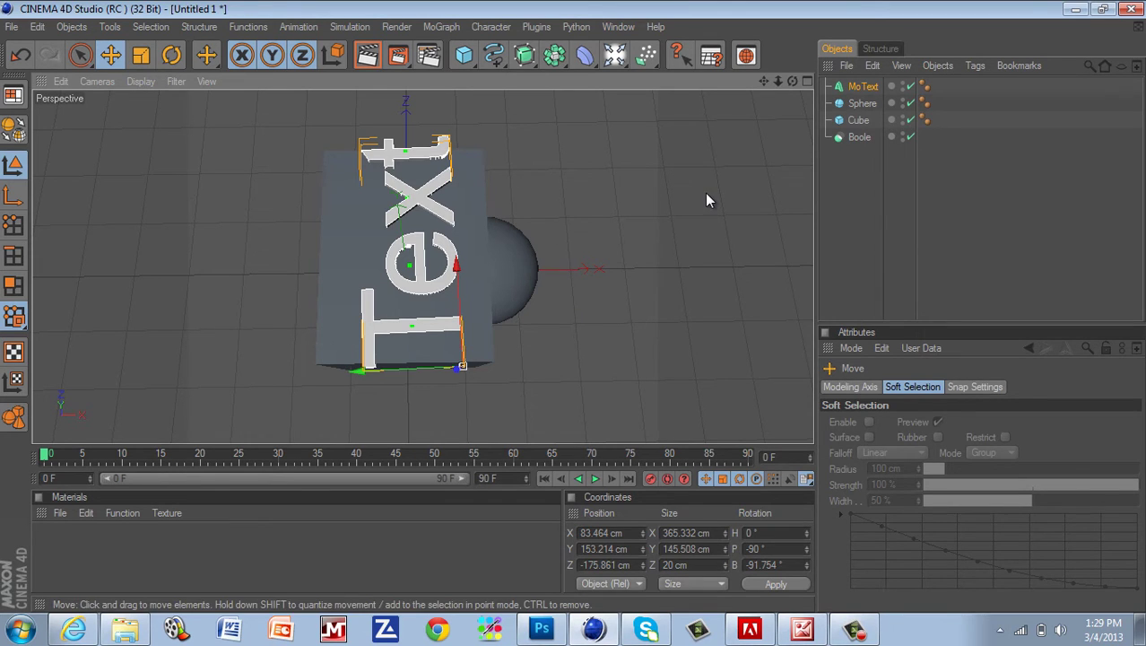
pyautogui.click(911, 199)
# Delete the sphere and nest MoText in the Boole to engrave 'Text' into the cube's top
pyautogui.click(858, 86)
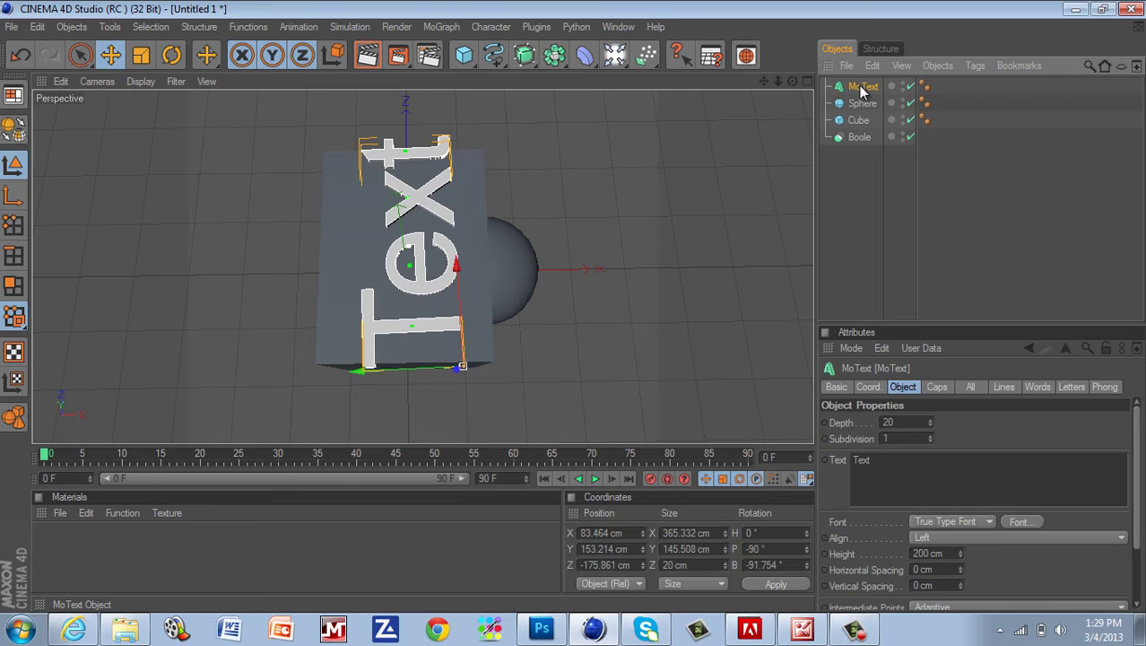
pyautogui.click(928, 154)
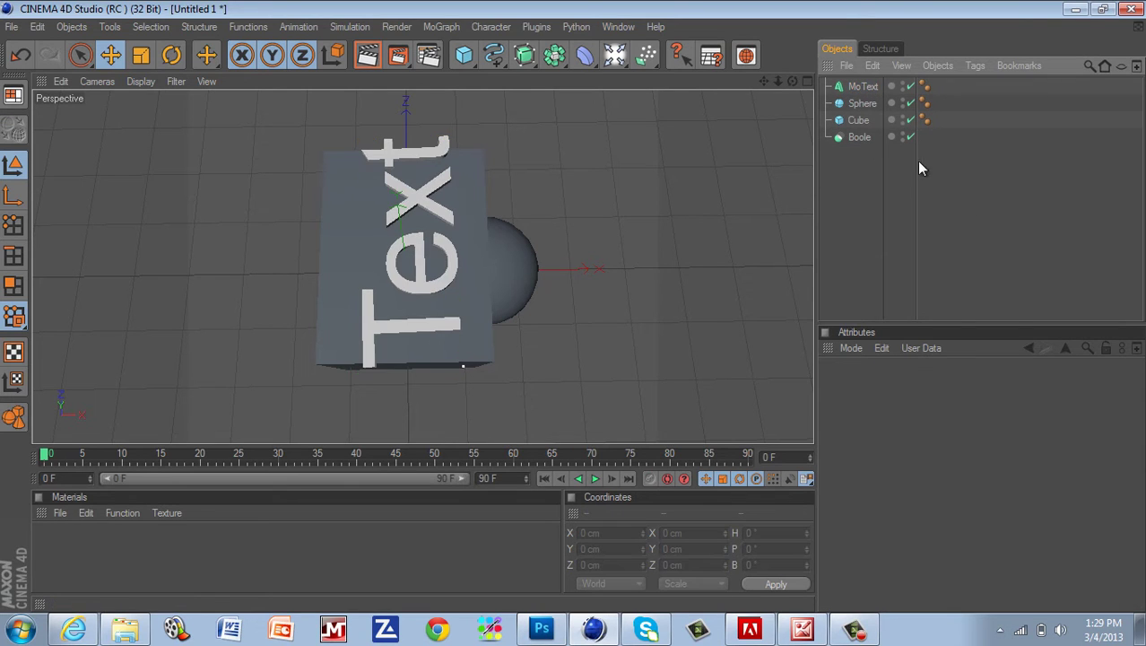
pyautogui.click(873, 108)
pyautogui.press('Delete')
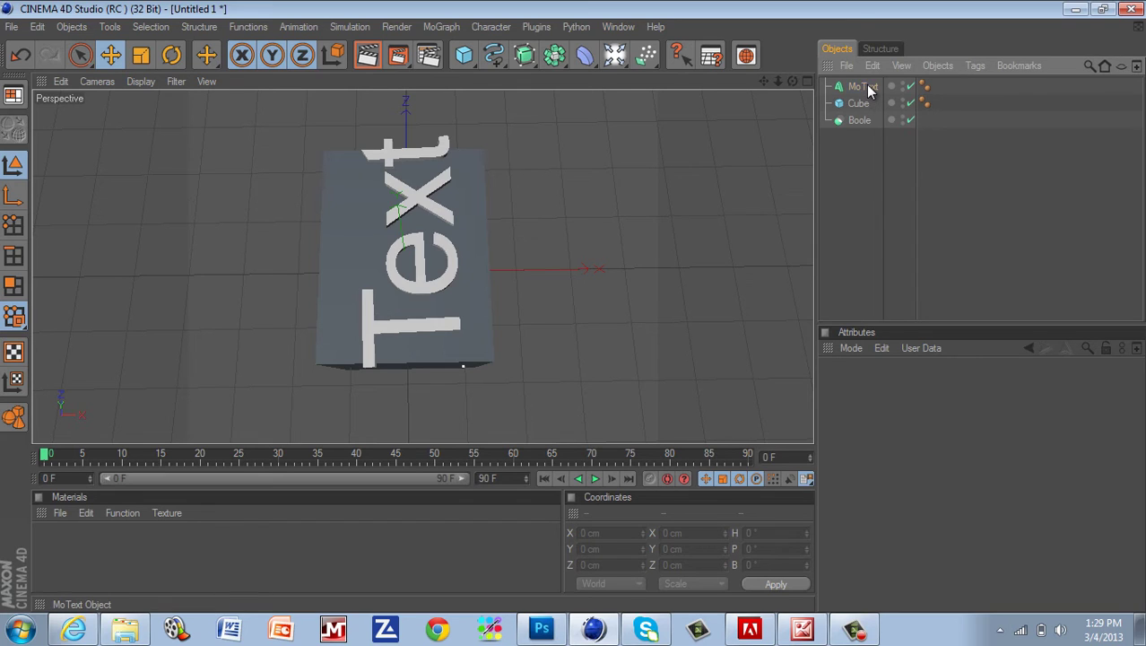
pyautogui.moveTo(871, 125); pyautogui.dragTo(859, 105)
pyautogui.click(952, 200)
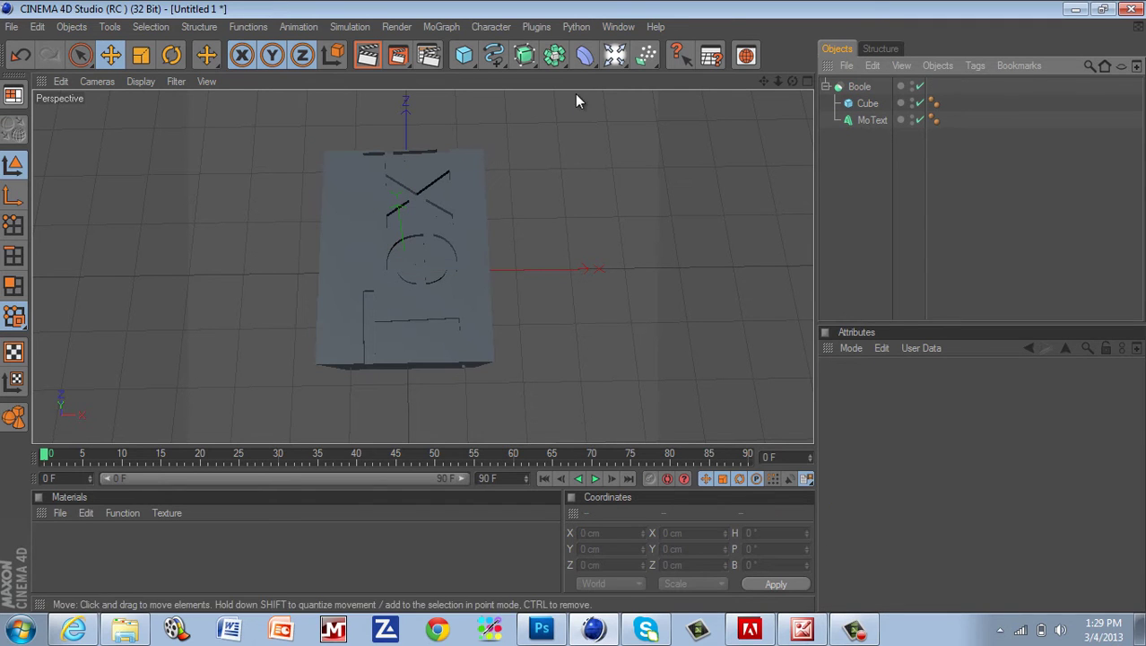
pyautogui.moveTo(793, 81); pyautogui.dragTo(574, 313)
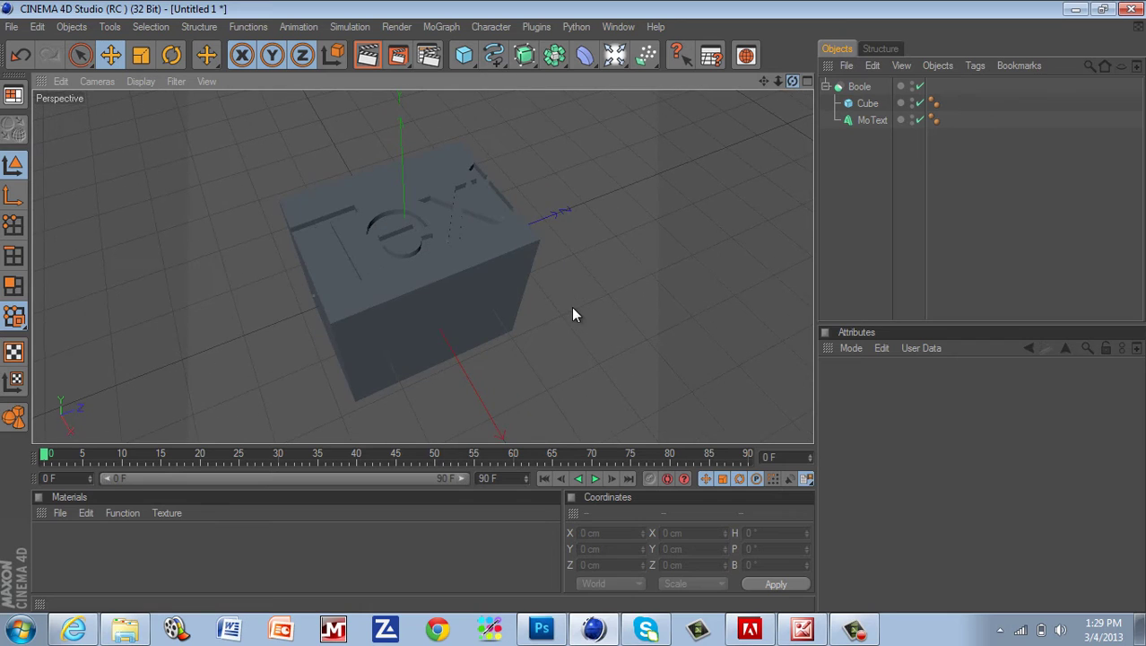
# Move MoText out of the Boole so 'Text' sits raised, then check the reference image
pyautogui.click(868, 104)
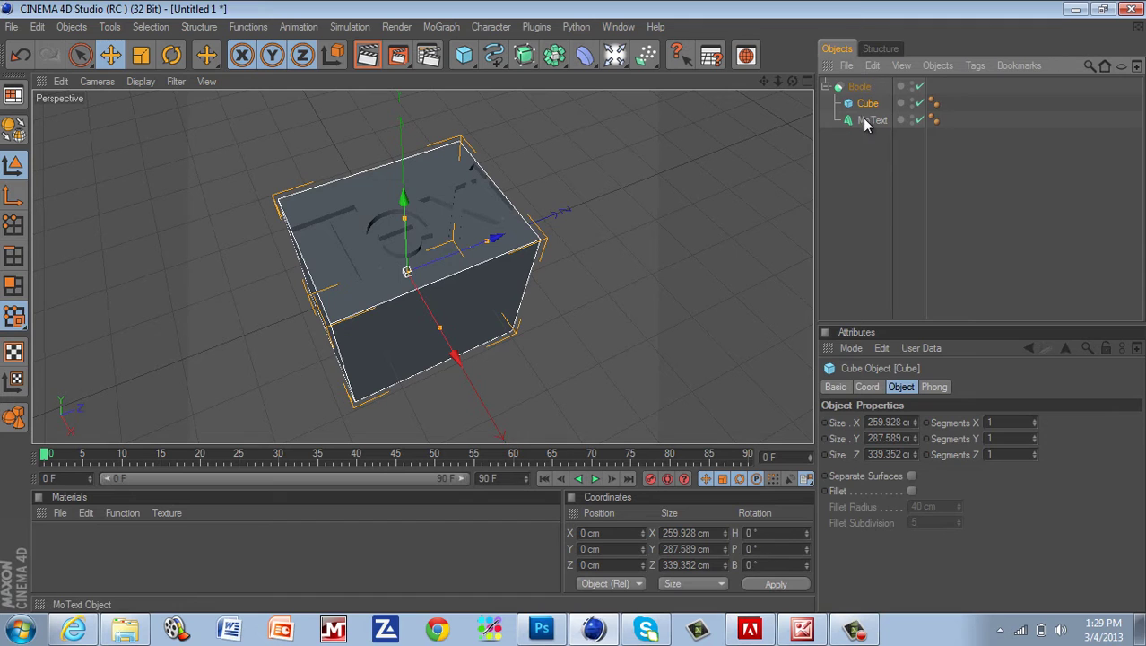
pyautogui.moveTo(866, 125); pyautogui.dragTo(835, 182)
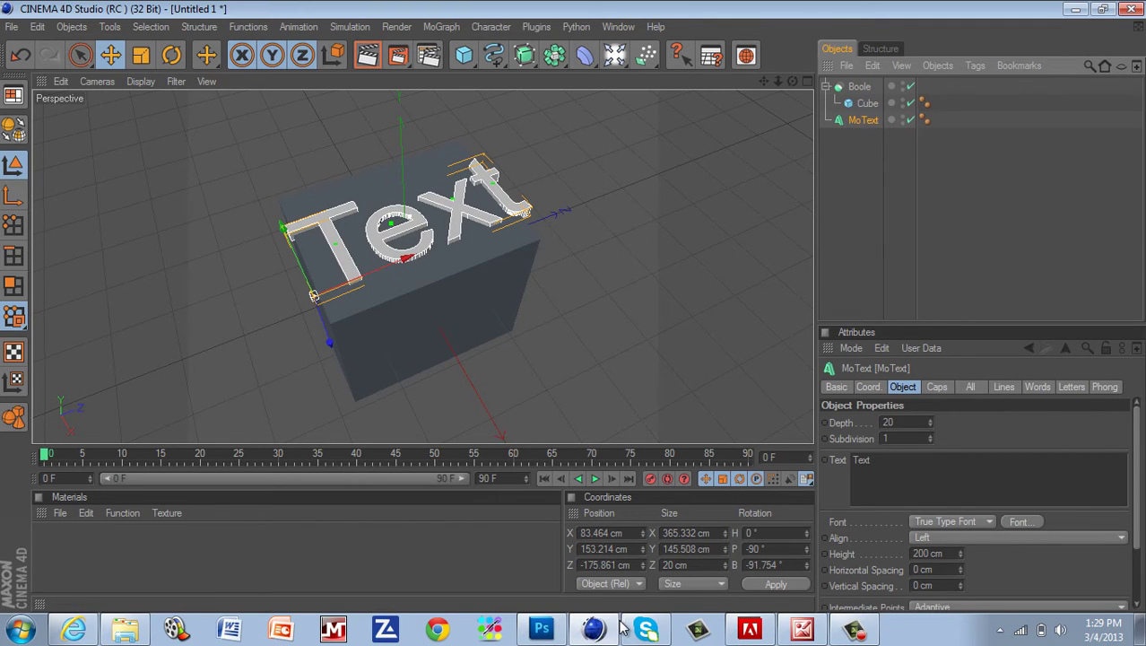
pyautogui.click(803, 630)
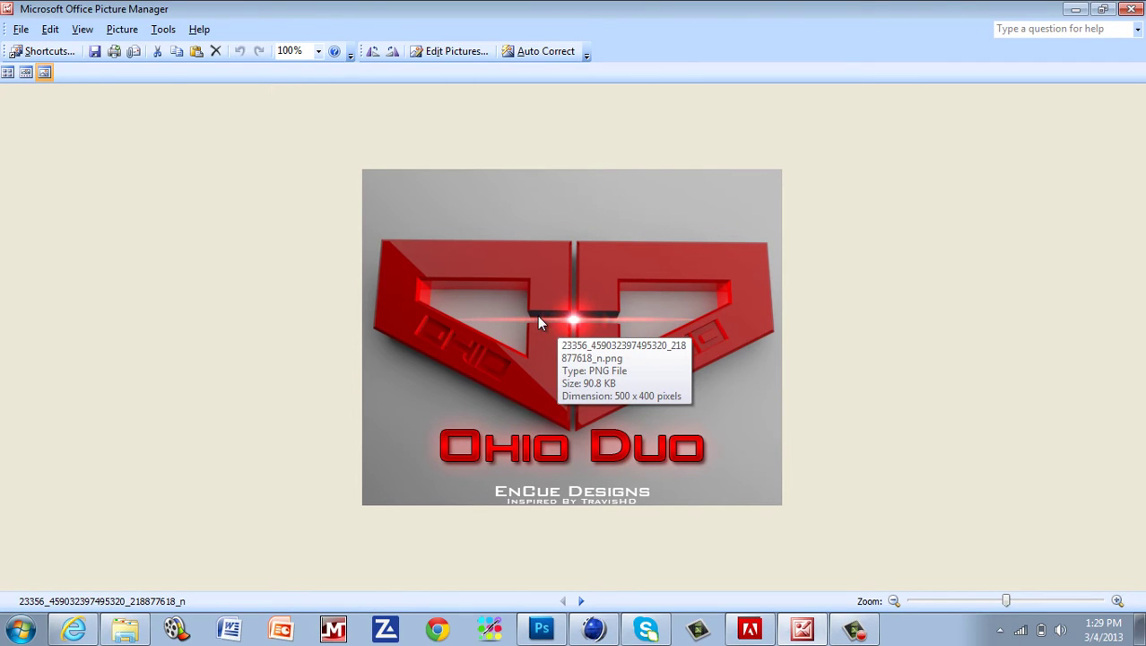
pyautogui.click(802, 630)
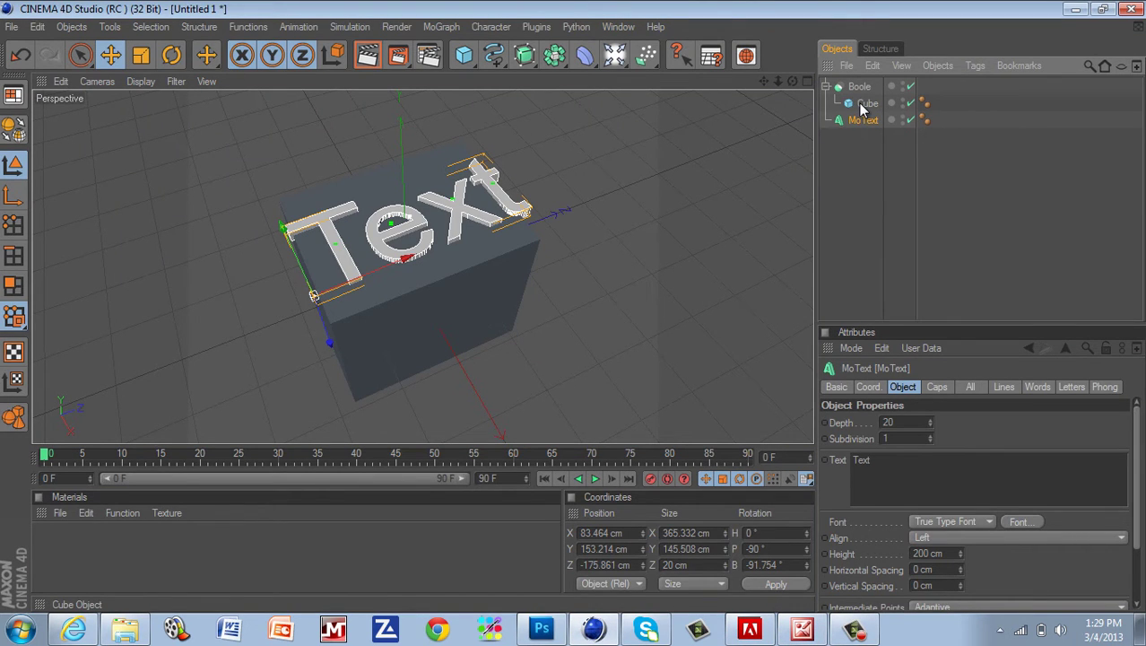
# Pull the cube out of the Boole and delete the MoText object
pyautogui.click(863, 105)
pyautogui.moveTo(863, 105); pyautogui.dragTo(859, 83)
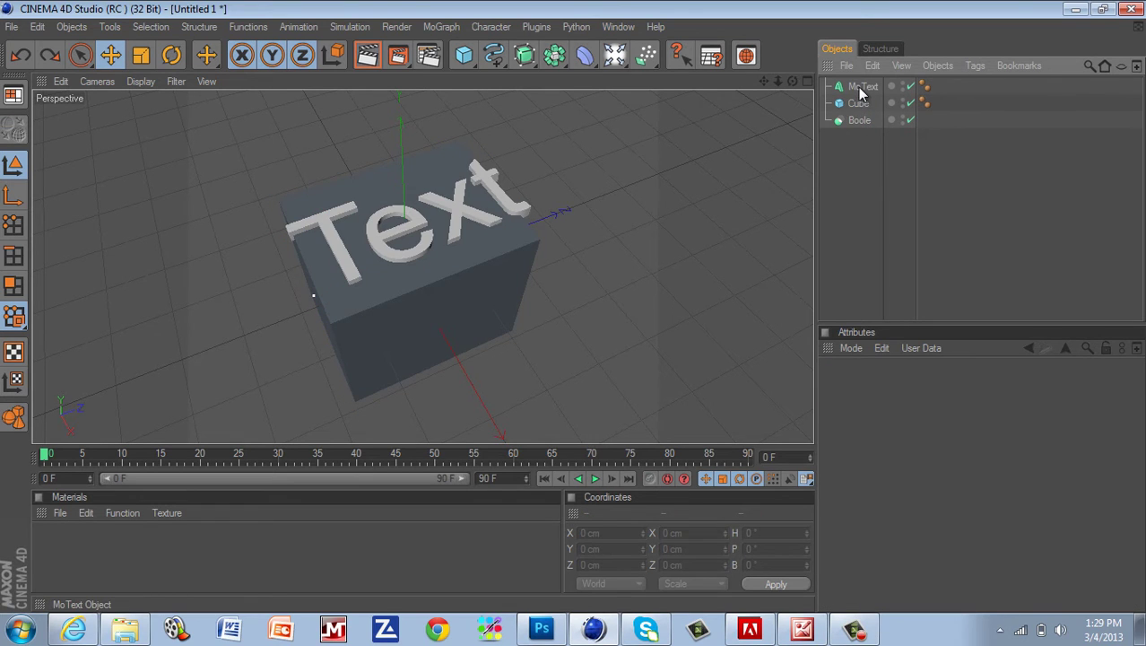
pyautogui.click(858, 90)
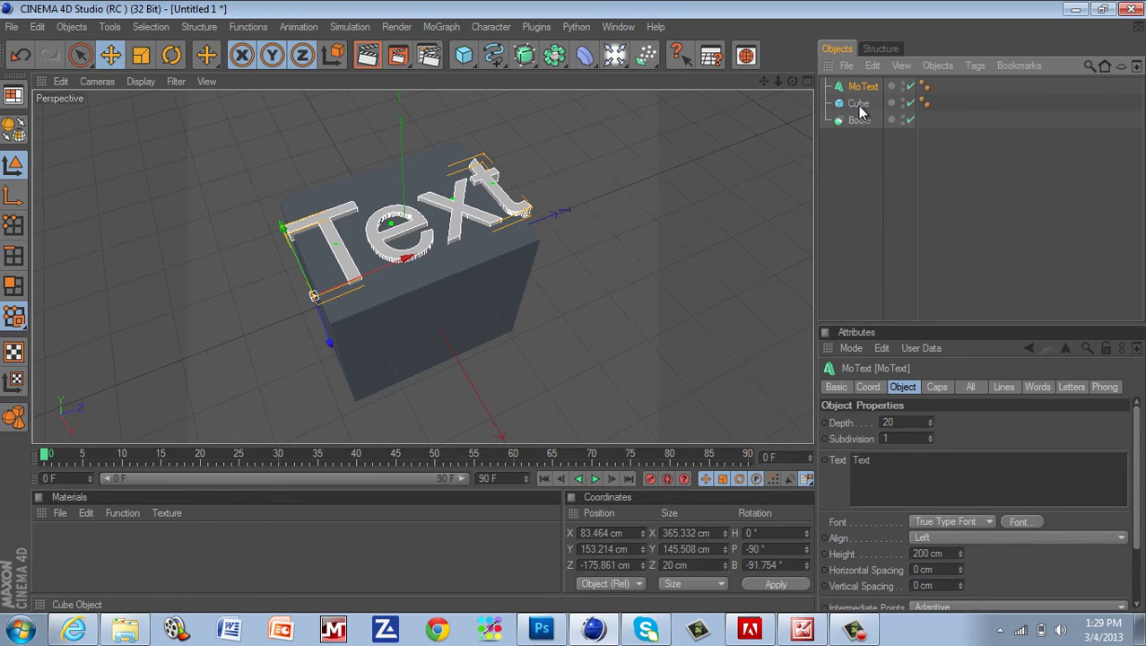
pyautogui.press('Delete')
# Duplicate the cube, thin the copy Cube.1 to 55.223 cm along Z, and nest it in the Boole
pyautogui.click(858, 87)
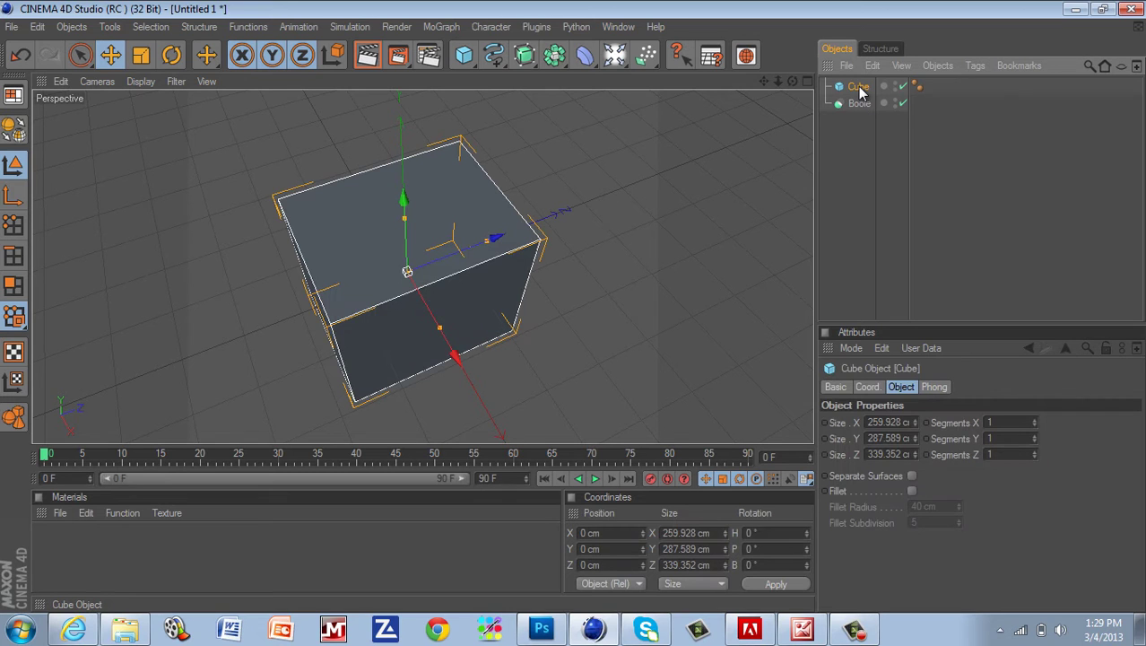
pyautogui.hotkey('ctrl', 'c')
pyautogui.hotkey('ctrl', 'v')
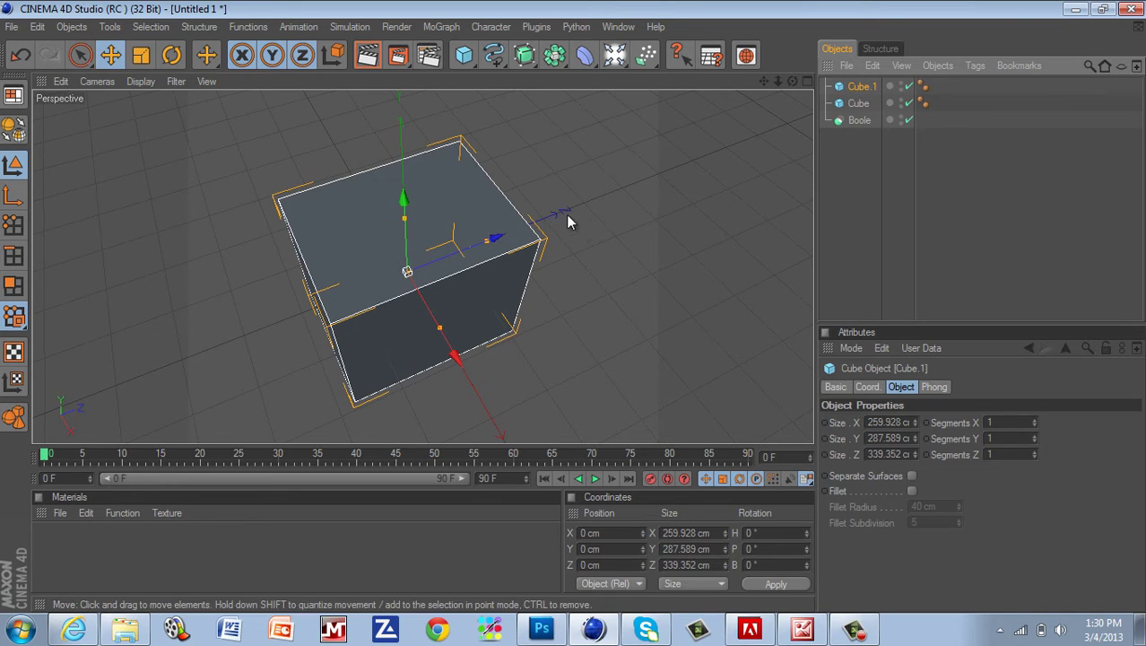
pyautogui.moveTo(490, 240); pyautogui.dragTo(420, 266)
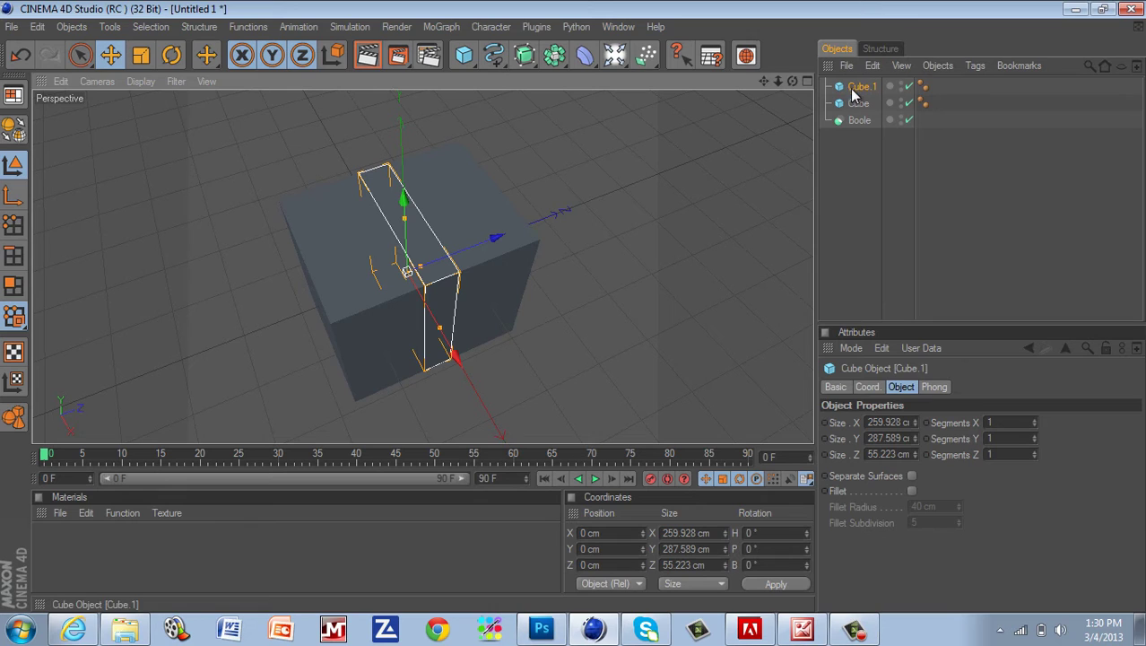
pyautogui.moveTo(858, 87); pyautogui.dragTo(861, 106)
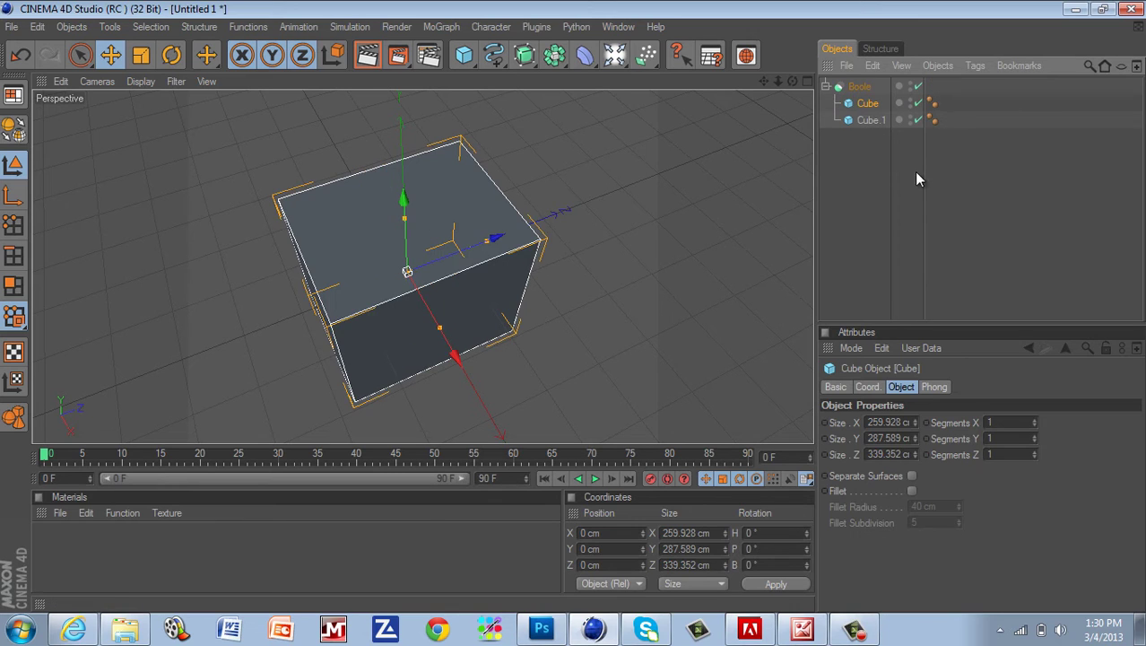
# Undo the Boole parenting, raise Cube.1 to 432.05 cm tall, and move it back into the Boole
pyautogui.click(947, 191)
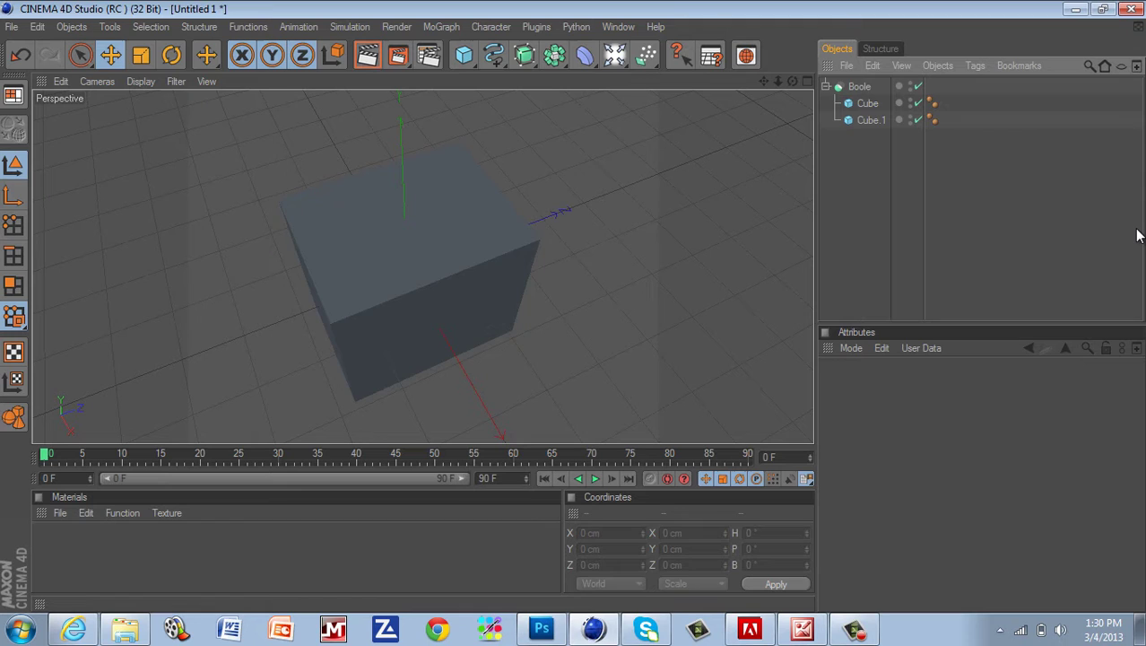
pyautogui.hotkey('ctrl', 'z')
pyautogui.hotkey('ctrl', 'z')
pyautogui.hotkey('ctrl', 'z')
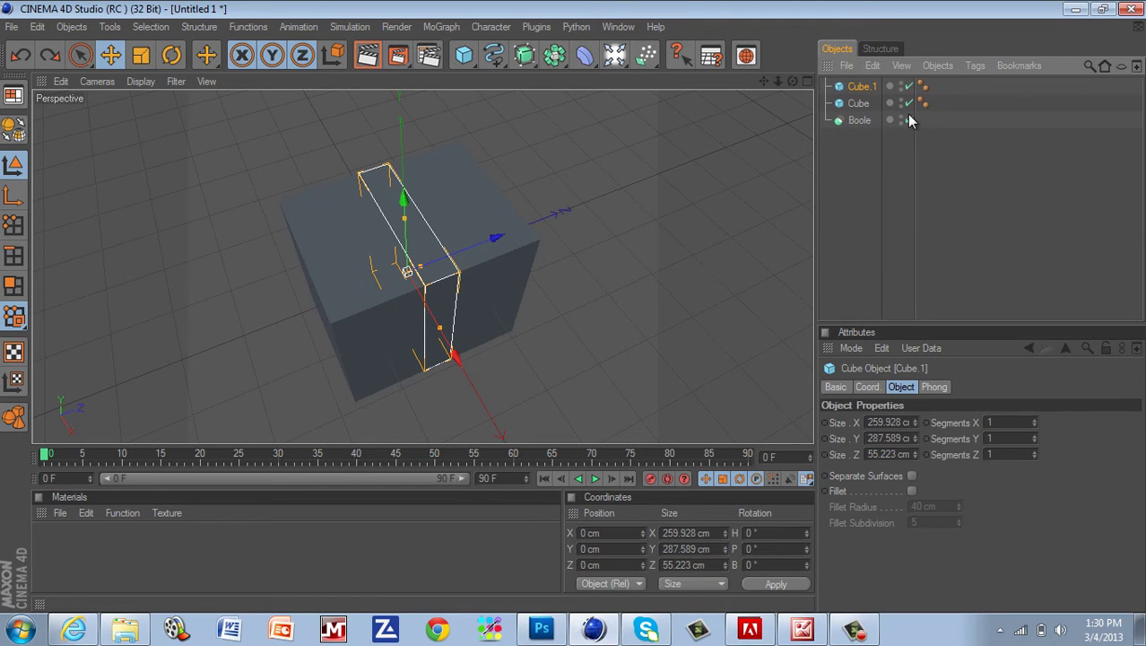
pyautogui.click(859, 86)
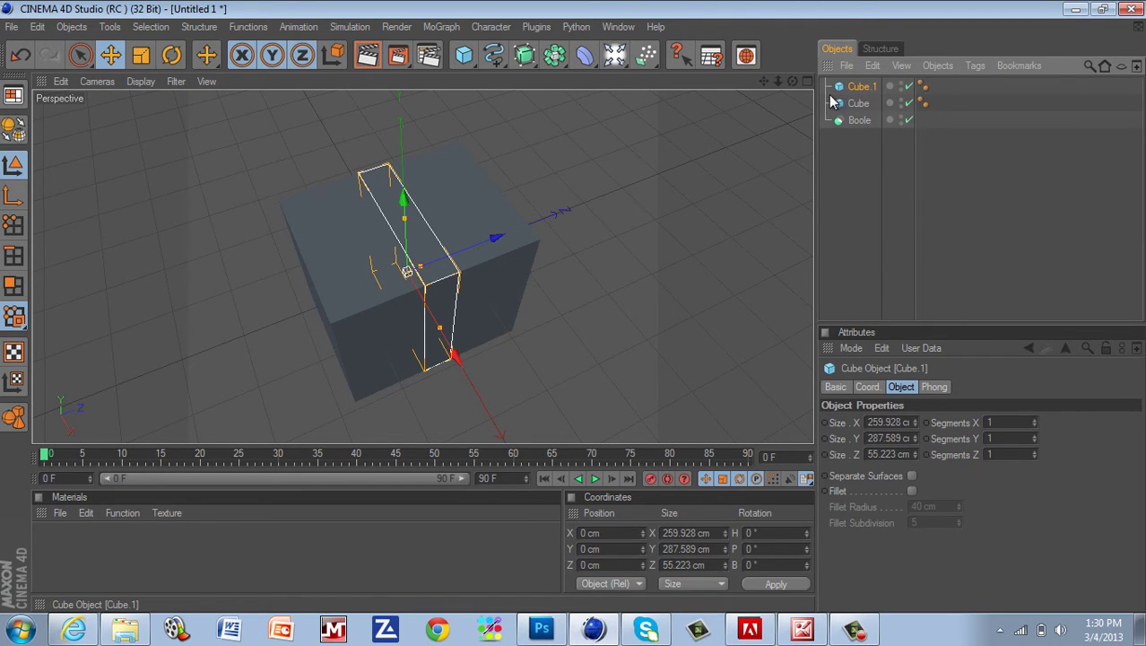
pyautogui.moveTo(792, 80); pyautogui.dragTo(571, 306)
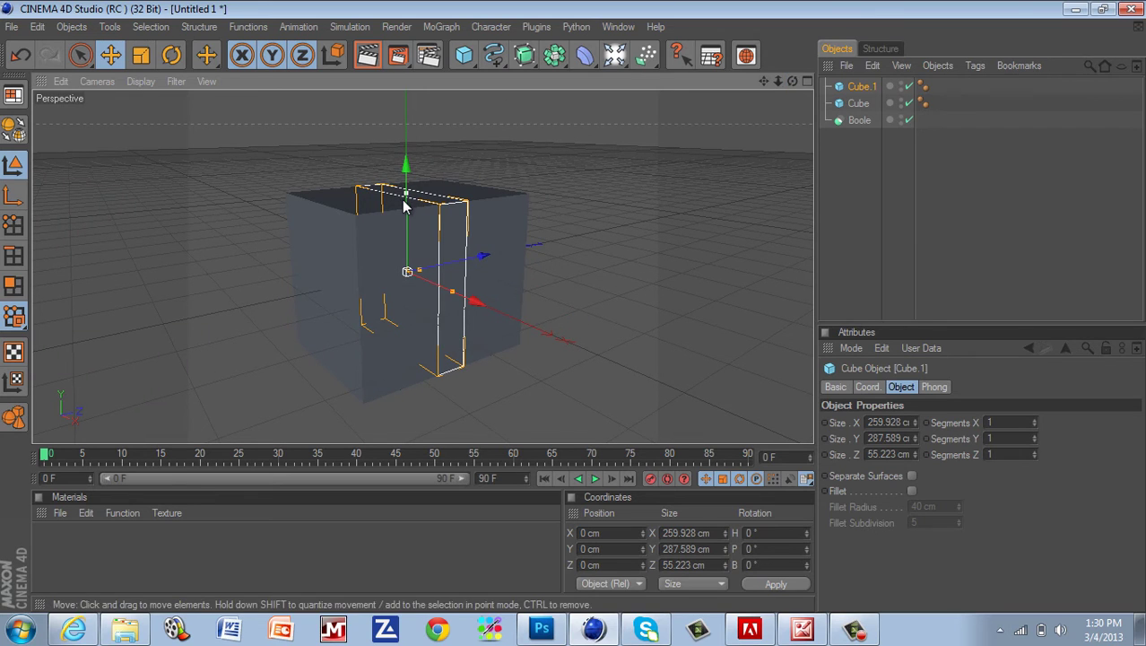
pyautogui.moveTo(403, 205); pyautogui.dragTo(585, 278)
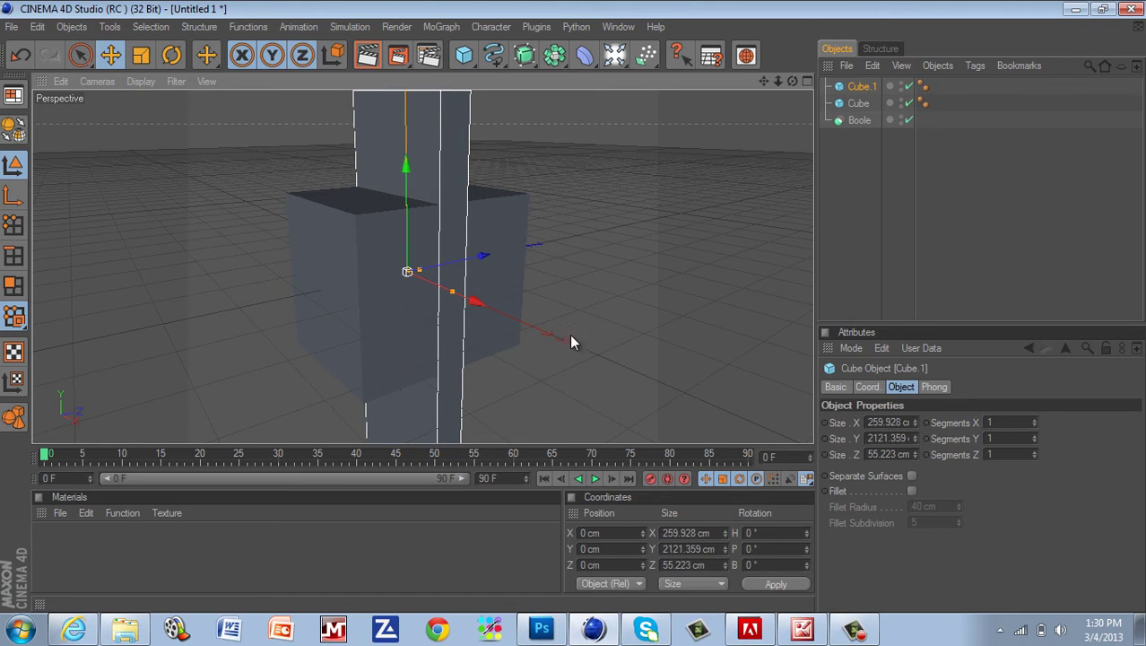
pyautogui.moveTo(570, 336); pyautogui.dragTo(563, 303)
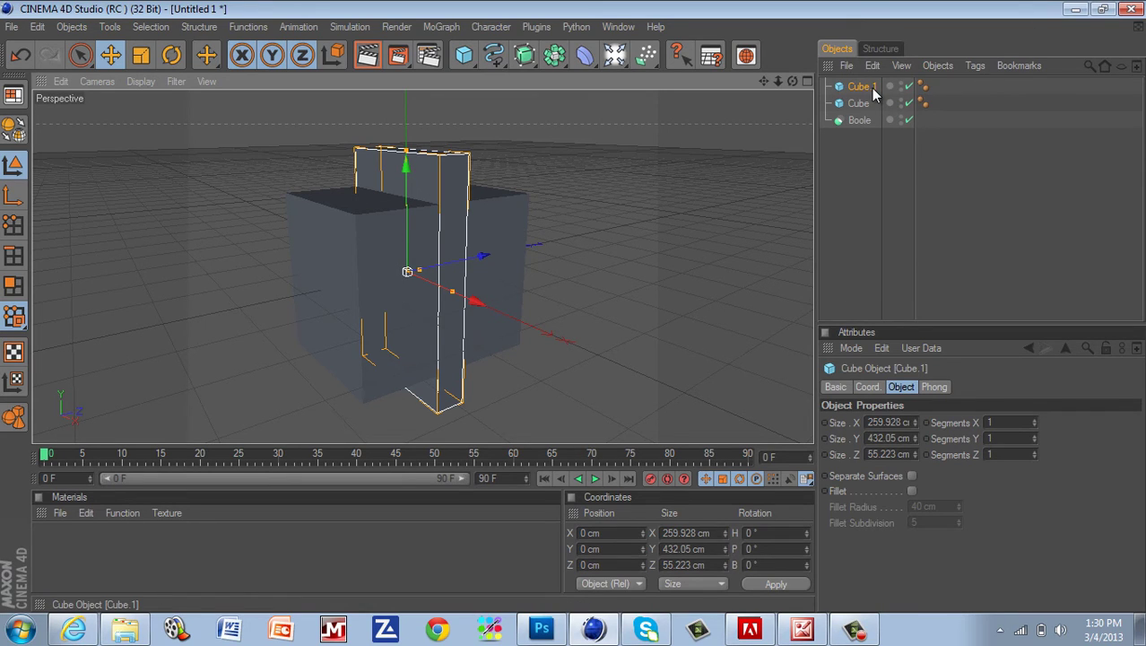
pyautogui.moveTo(856, 127)
pyautogui.mouseDown()
pyautogui.moveTo(855, 91)
pyautogui.moveTo(856, 105)
pyautogui.mouseUp()
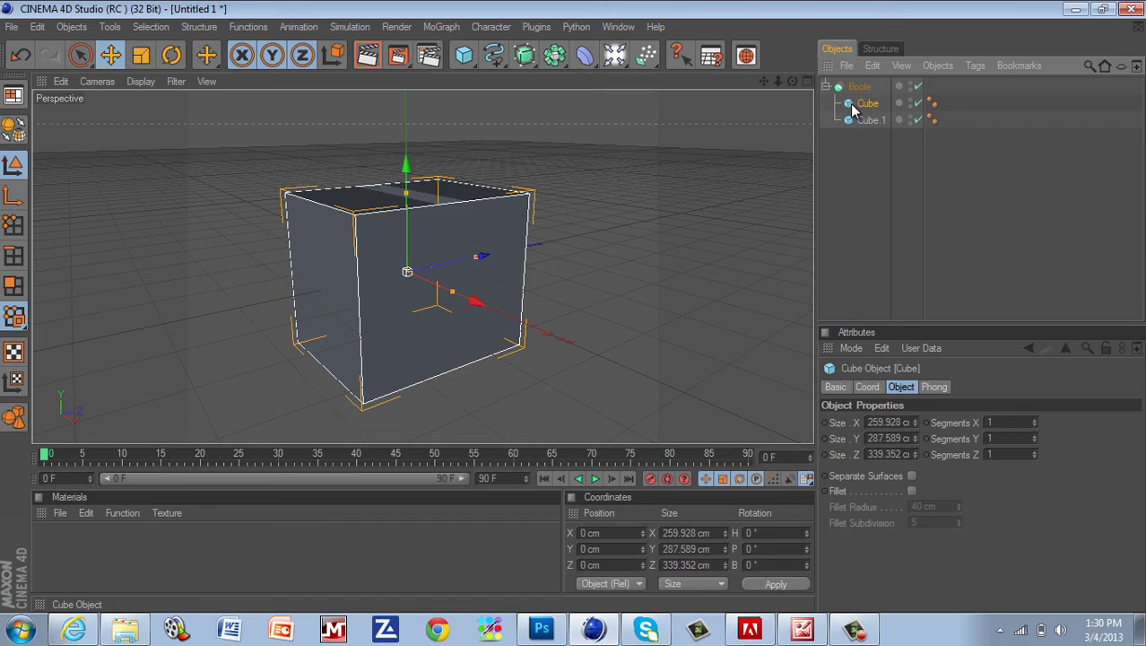
# Put the original Cube back inside the Boole and select Cube.1
pyautogui.click(1001, 218)
pyautogui.keyDown('alt'); pyautogui.moveTo(565, 269); pyautogui.dragTo(570, 312); pyautogui.keyUp('alt')
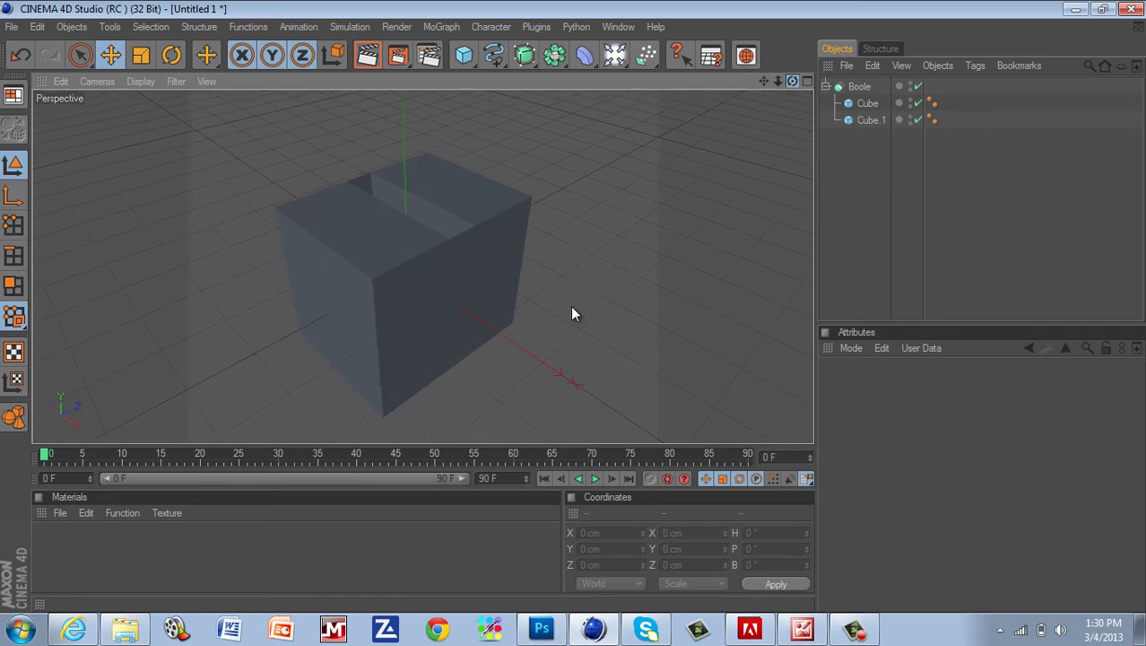
pyautogui.click(866, 103)
pyautogui.click(869, 121)
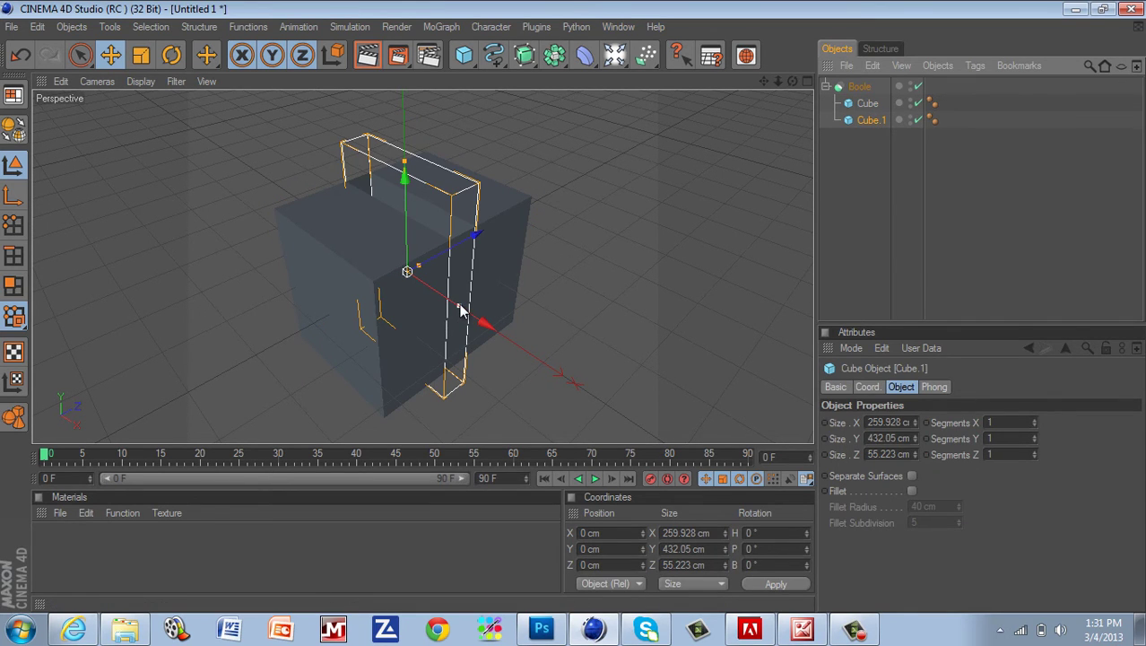
# Widen Cube.1 to 359.737 cm and thicken it to 76.301 cm along Z
pyautogui.moveTo(459, 309); pyautogui.dragTo(568, 307)
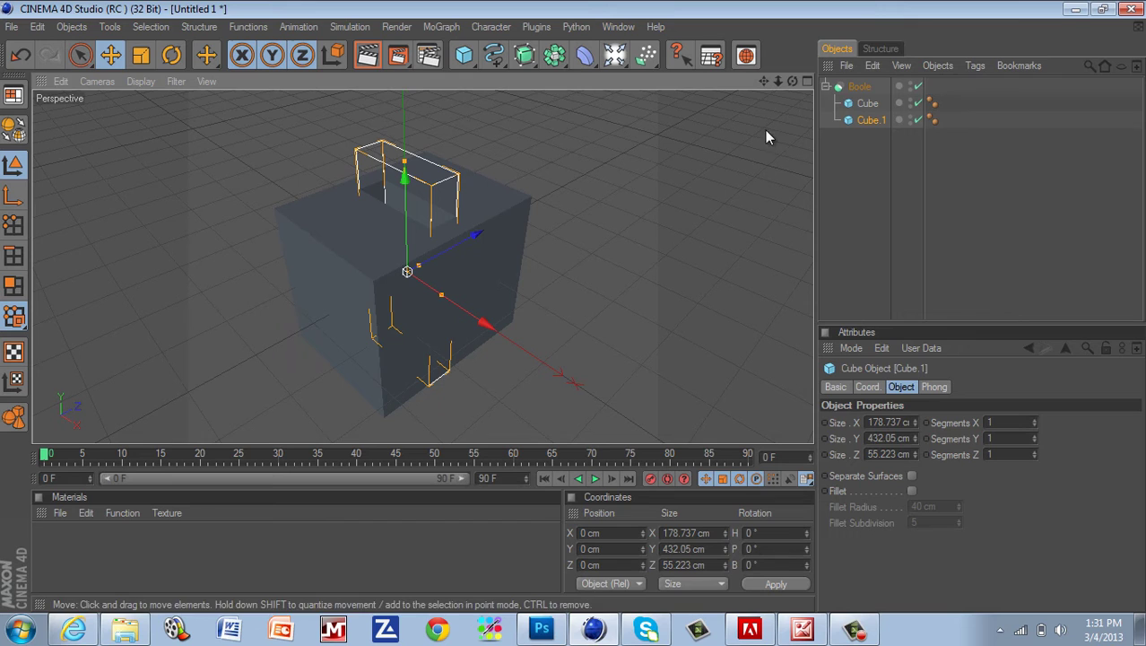
pyautogui.moveTo(777, 81); pyautogui.dragTo(578, 306)
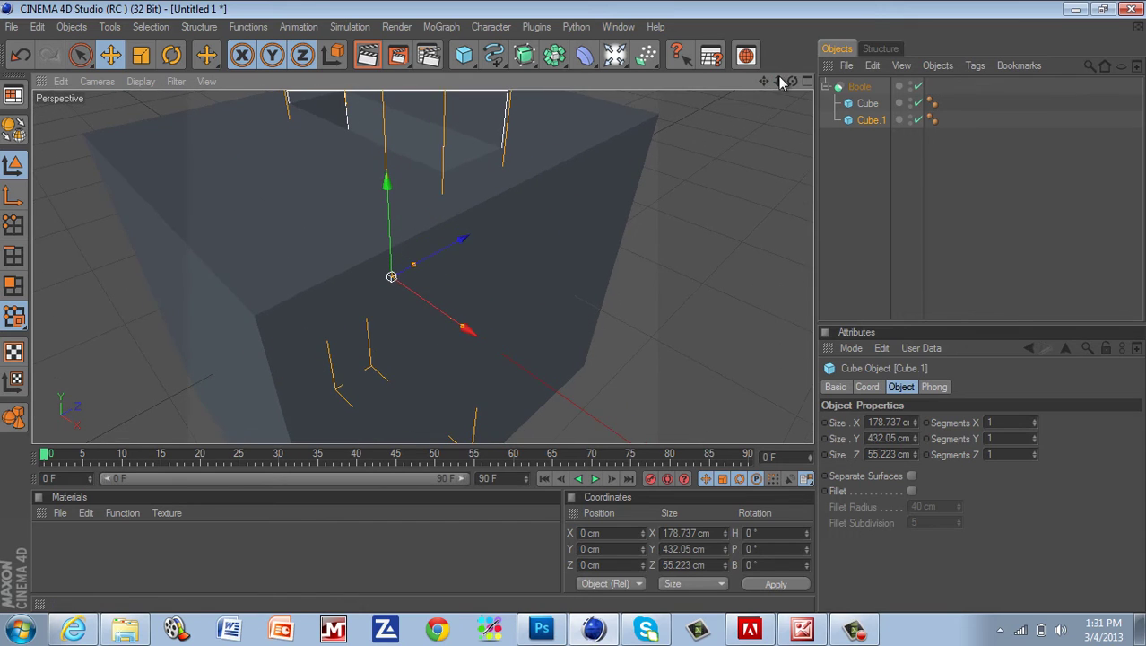
pyautogui.moveTo(768, 78); pyautogui.dragTo(571, 307)
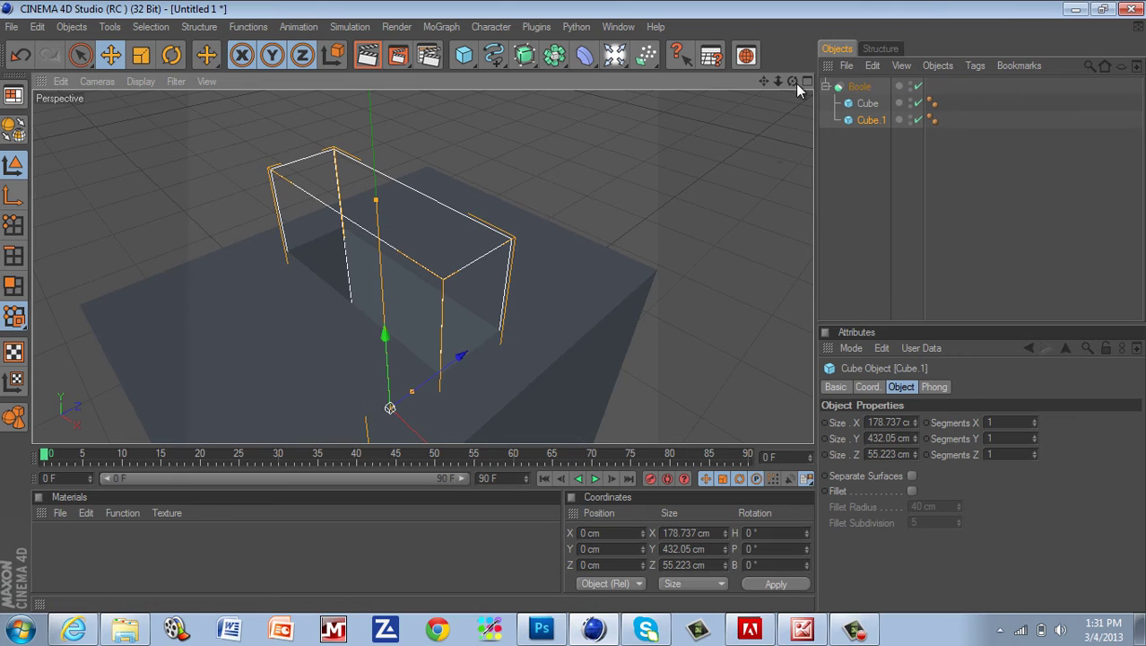
pyautogui.moveTo(794, 81); pyautogui.dragTo(573, 310)
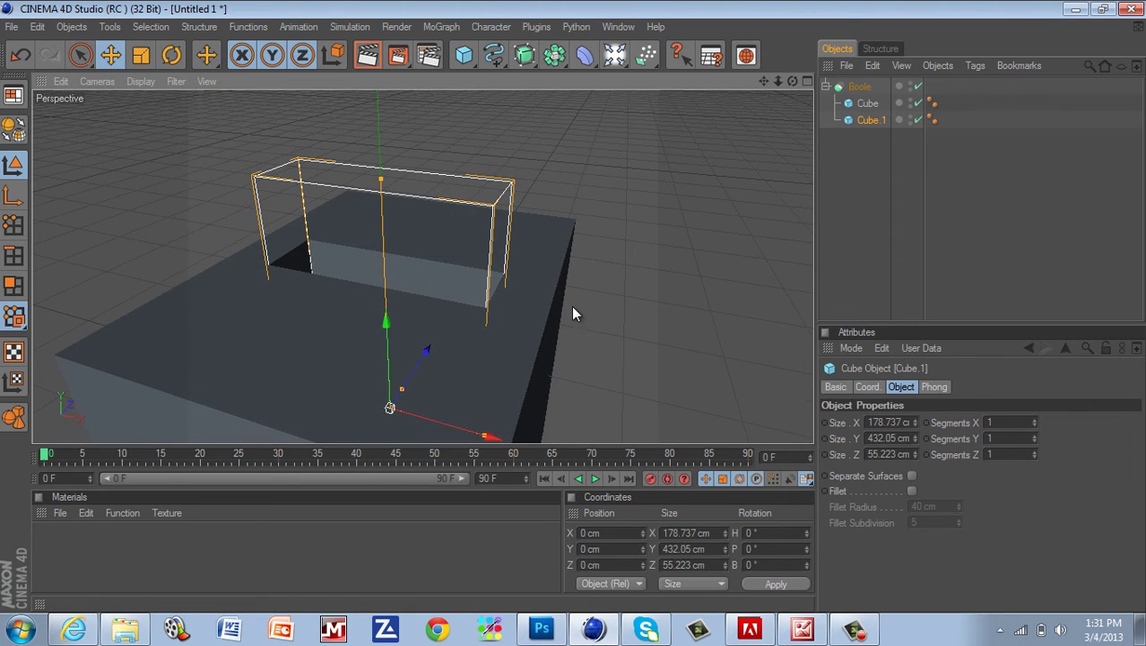
pyautogui.moveTo(403, 394); pyautogui.dragTo(572, 314)
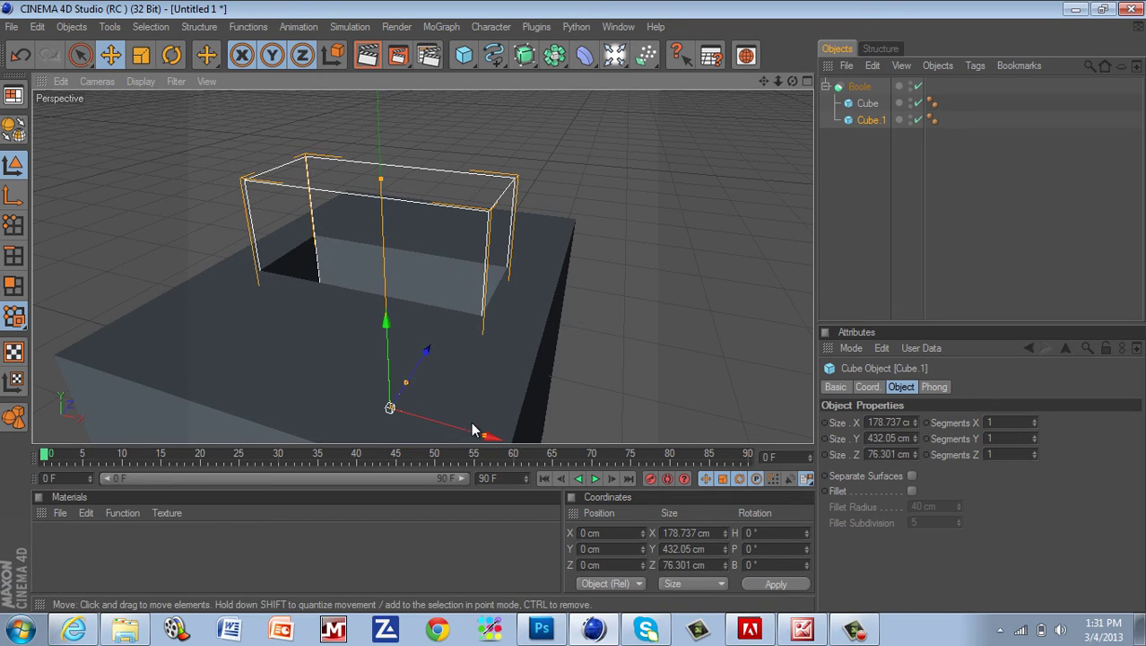
pyautogui.moveTo(482, 439); pyautogui.dragTo(575, 314)
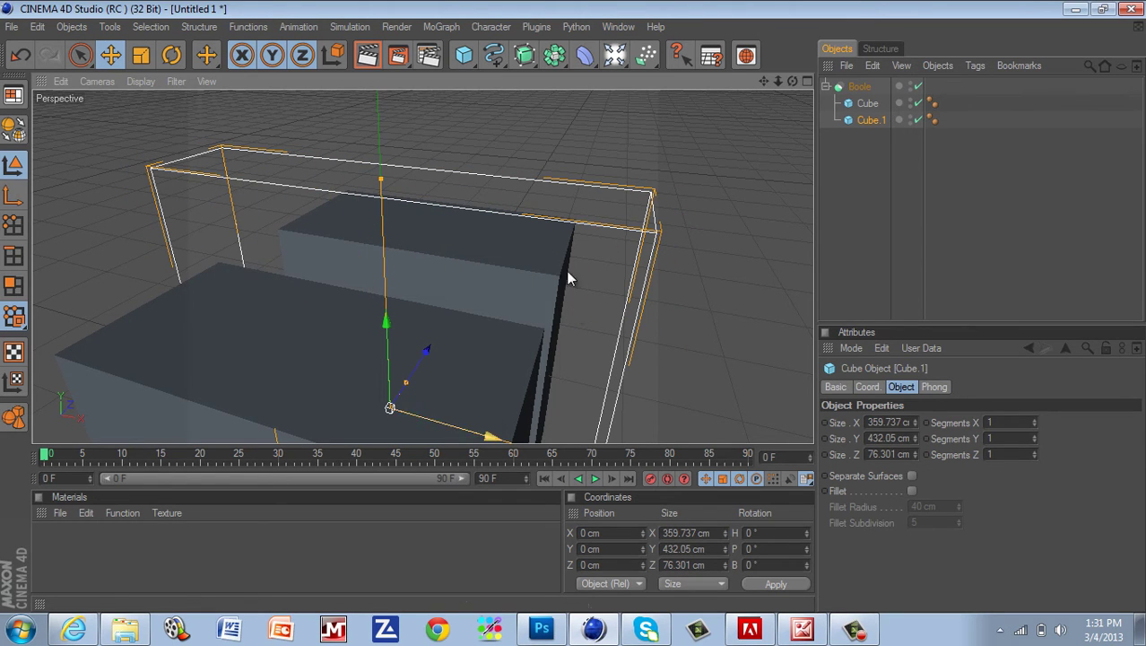
pyautogui.moveTo(778, 82); pyautogui.dragTo(579, 286)
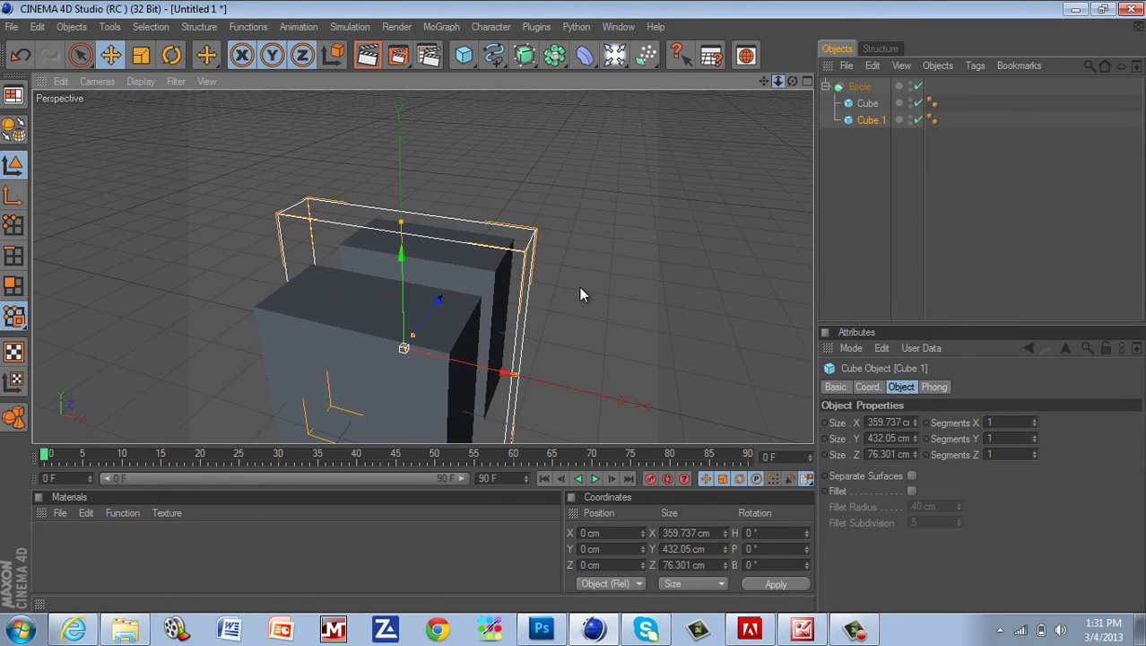
pyautogui.moveTo(791, 81); pyautogui.dragTo(572, 312)
# Bring up Picture Manager and browse the sample renders to the Ohio Duo logo
pyautogui.click(822, 630)
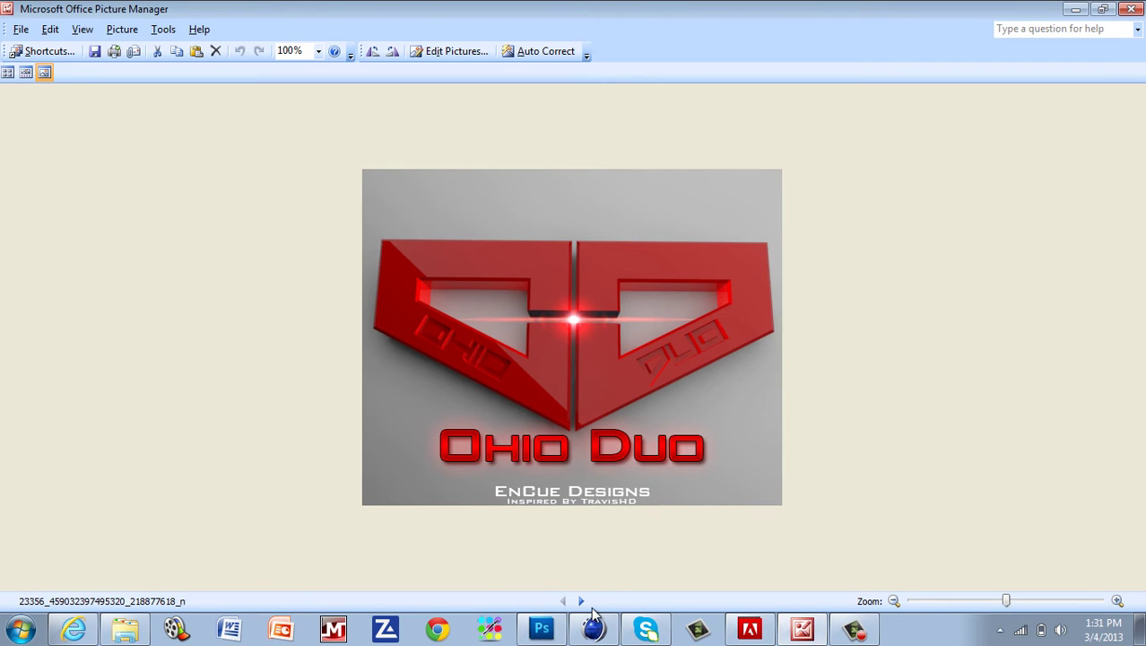
pyautogui.click(581, 600)
pyautogui.click(580, 601)
pyautogui.click(580, 601)
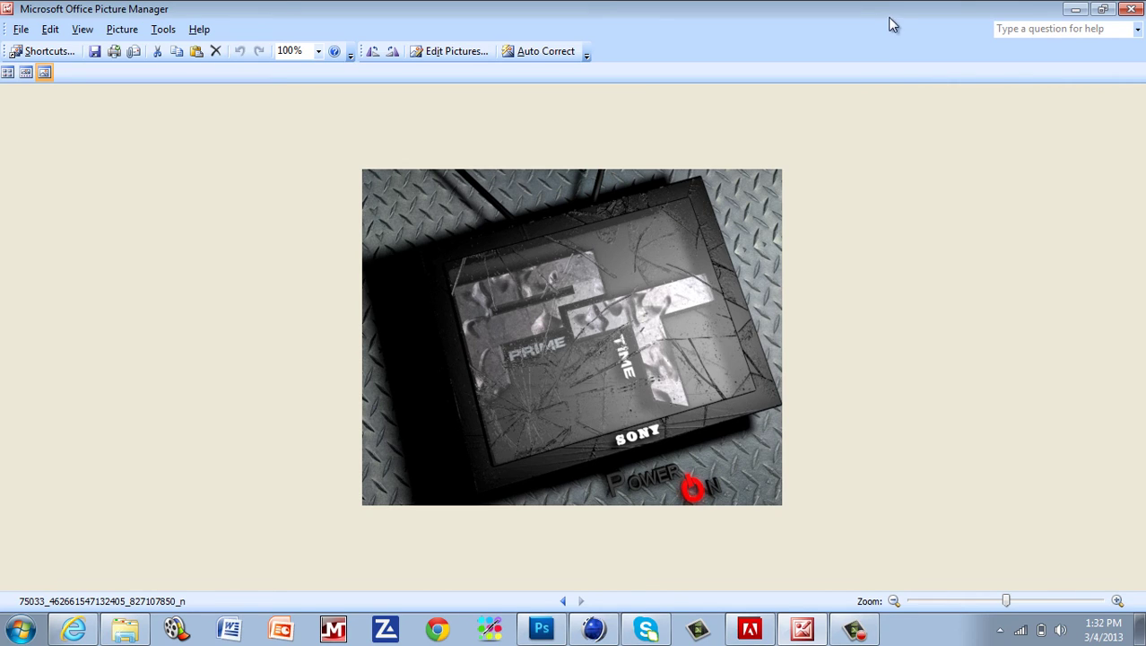
pyautogui.press('Right')
pyautogui.press('Right')
pyautogui.press('Right')
pyautogui.press('Right')
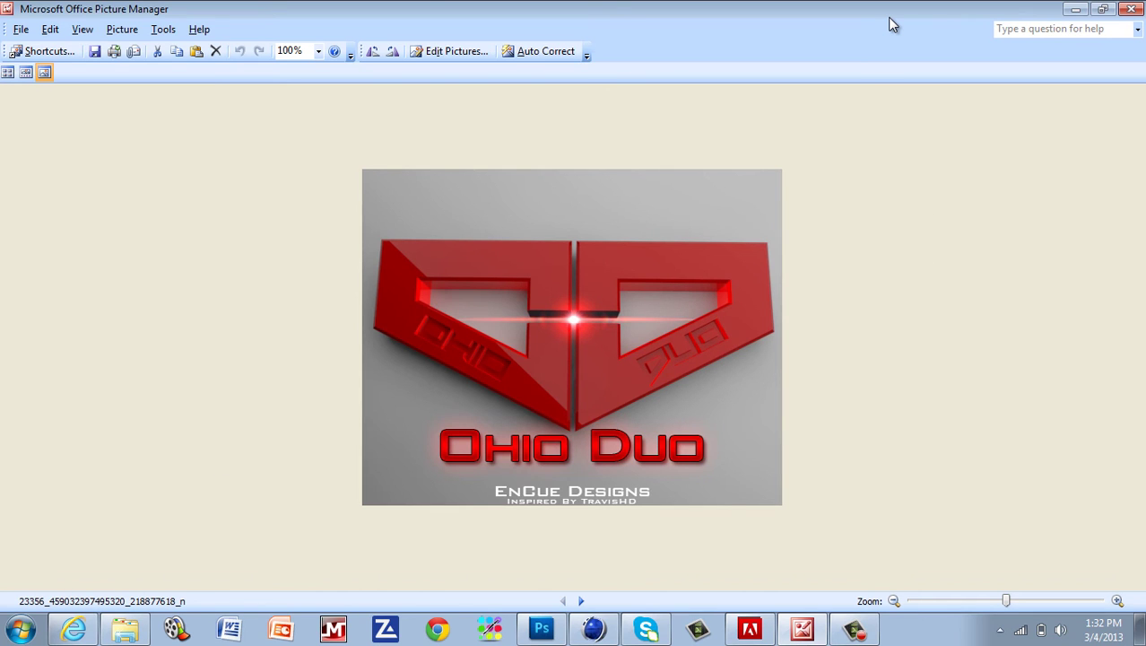
# Close Picture Manager, deepen Cube.1 to 116.428 cm along Z, and deselect everything
pyautogui.click(1131, 9)
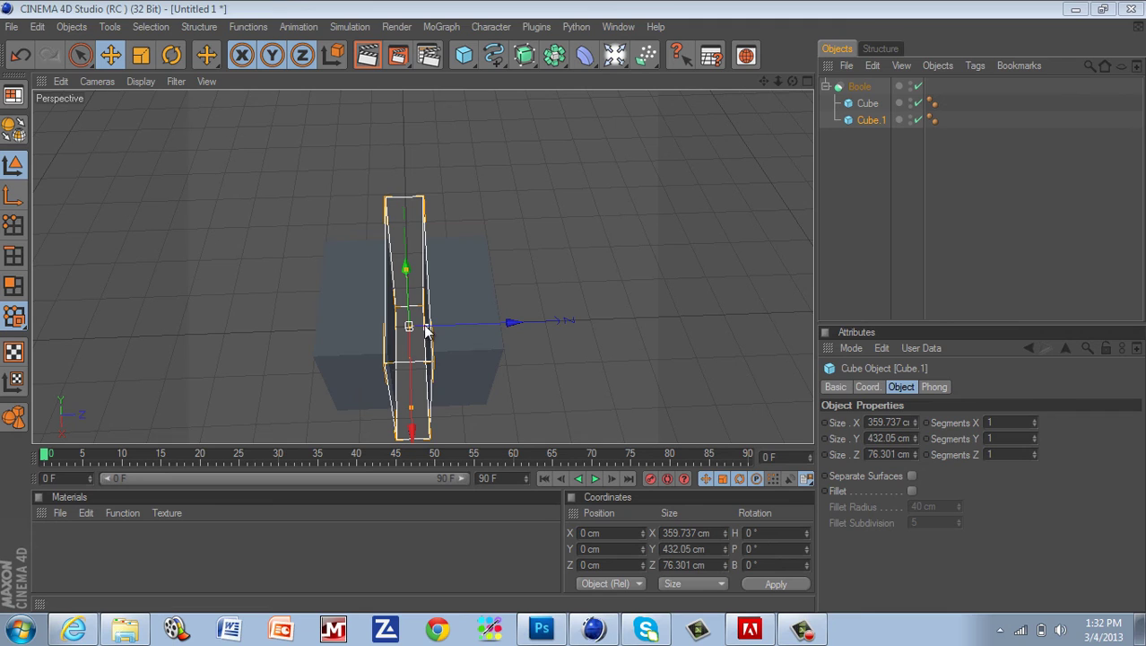
pyautogui.moveTo(431, 325); pyautogui.dragTo(505, 297)
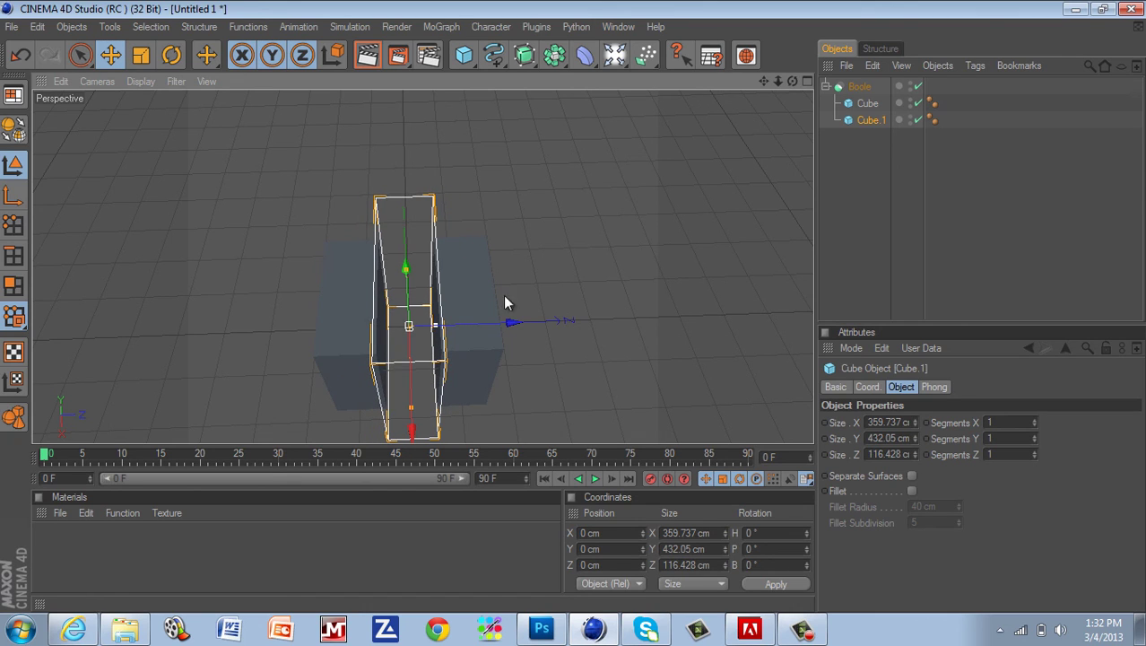
pyautogui.click(1133, 197)
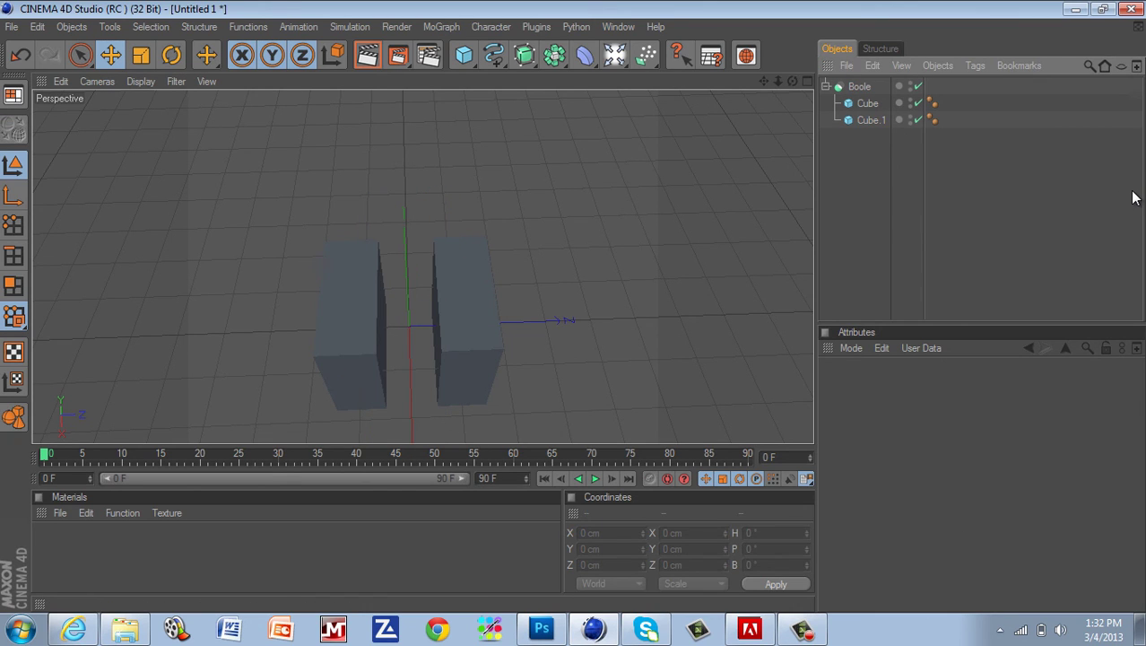